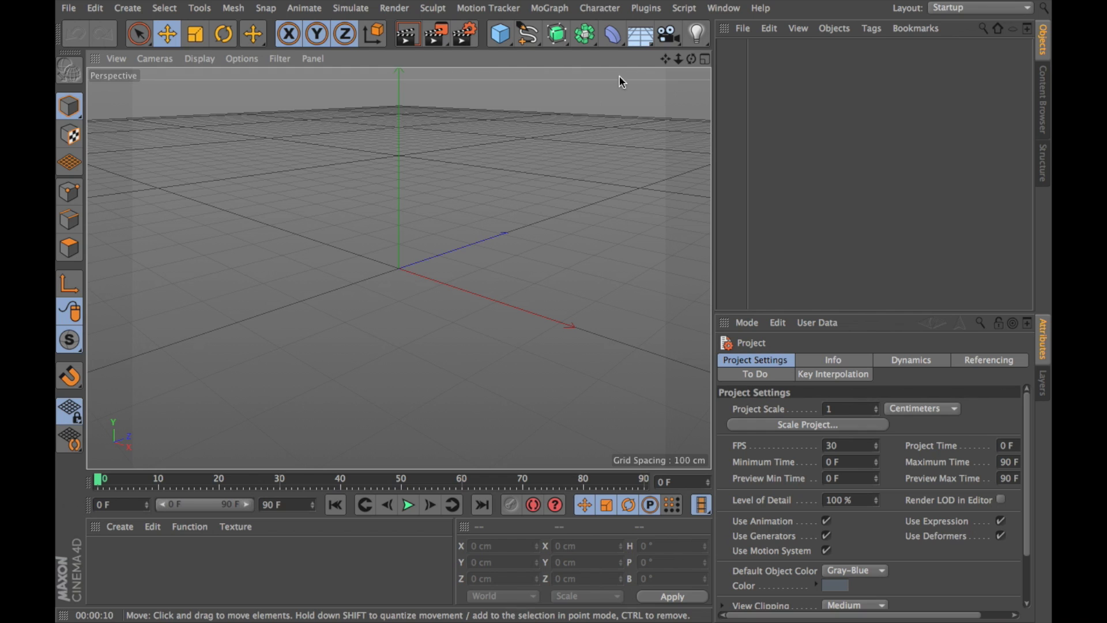
- Add a 2000 x 2000 cm Floor object and orbit the view over it
{"action": "left_click_drag", "start_coordinate": [640, 33], "coordinate": [690, 55]}
{"action": "scroll", "coordinate": [553, 203], "scroll_direction": "up", "scroll_amount": 3}
{"action": "mouse_move", "coordinate": [552, 203]}
{"action": "left_mouse_down", "text": "alt"}
{"action": "mouse_move", "coordinate": [527, 185]}
{"action": "mouse_move", "coordinate": [548, 186]}
{"action": "left_mouse_up", "text": "alt"}
{"action": "left_click_drag", "start_coordinate": [465, 212], "coordinate": [499, 223], "text": "alt"}
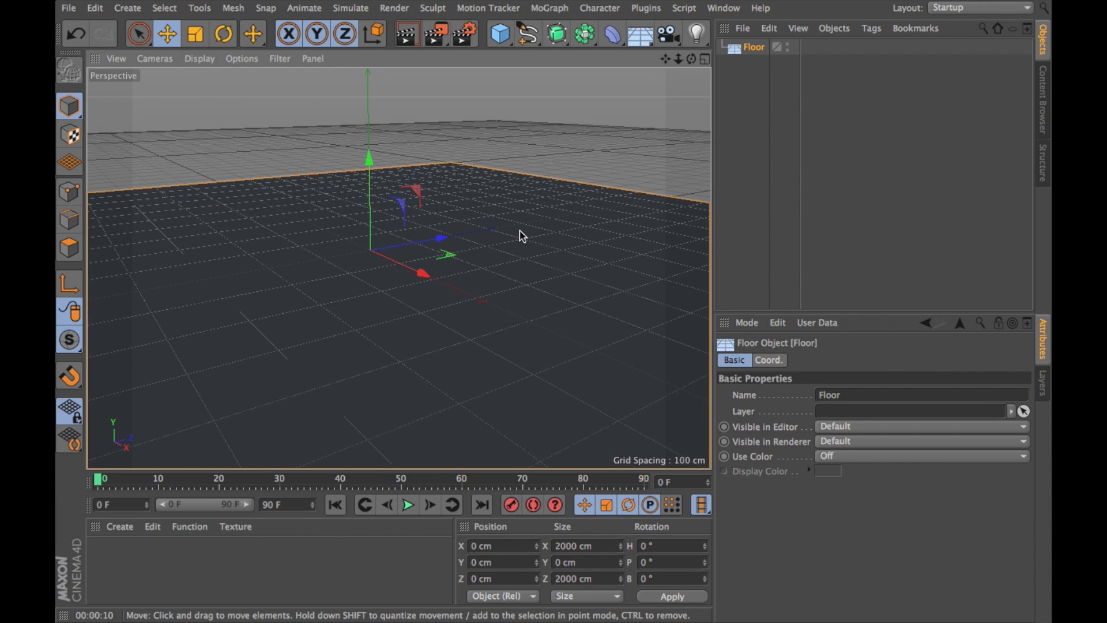
{"action": "left_click", "coordinate": [531, 36]}
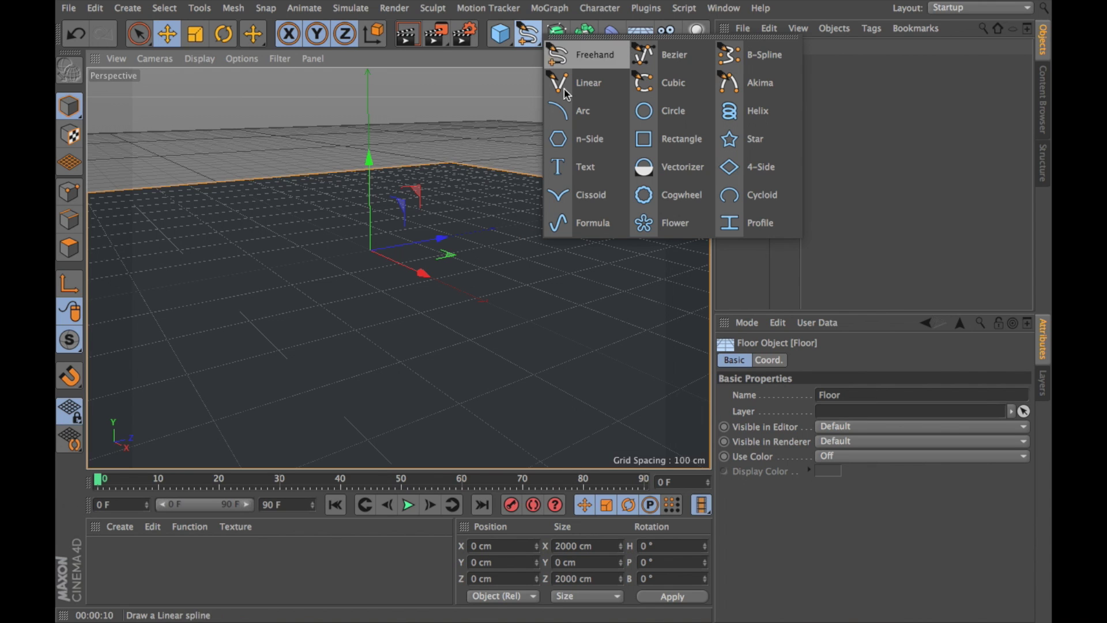
{"action": "left_click", "coordinate": [578, 167]}
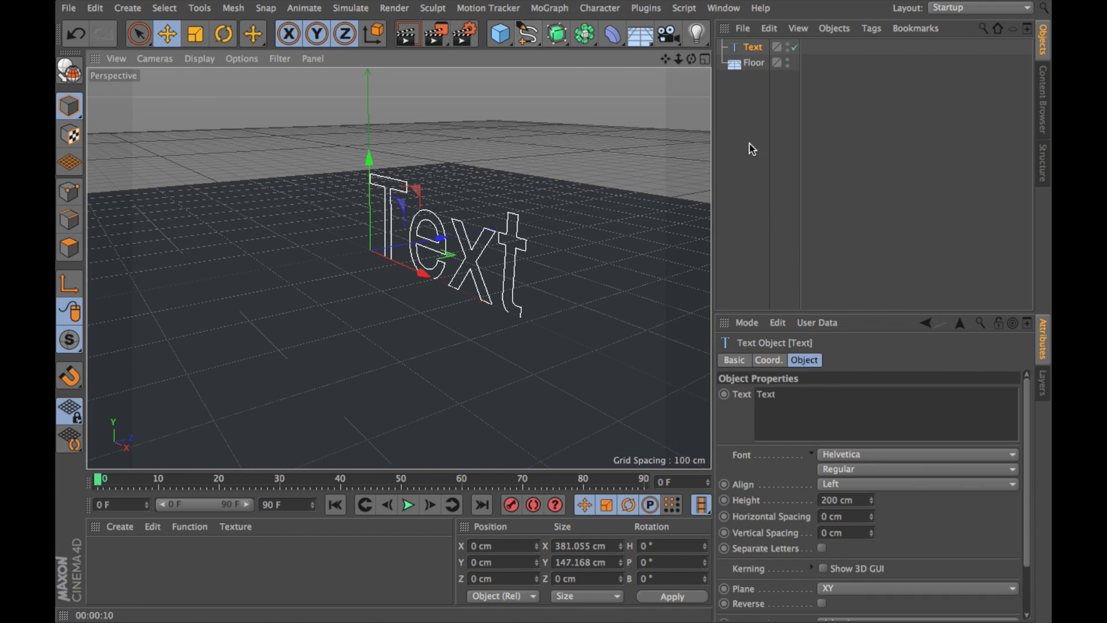
{"action": "left_click", "coordinate": [753, 50]}
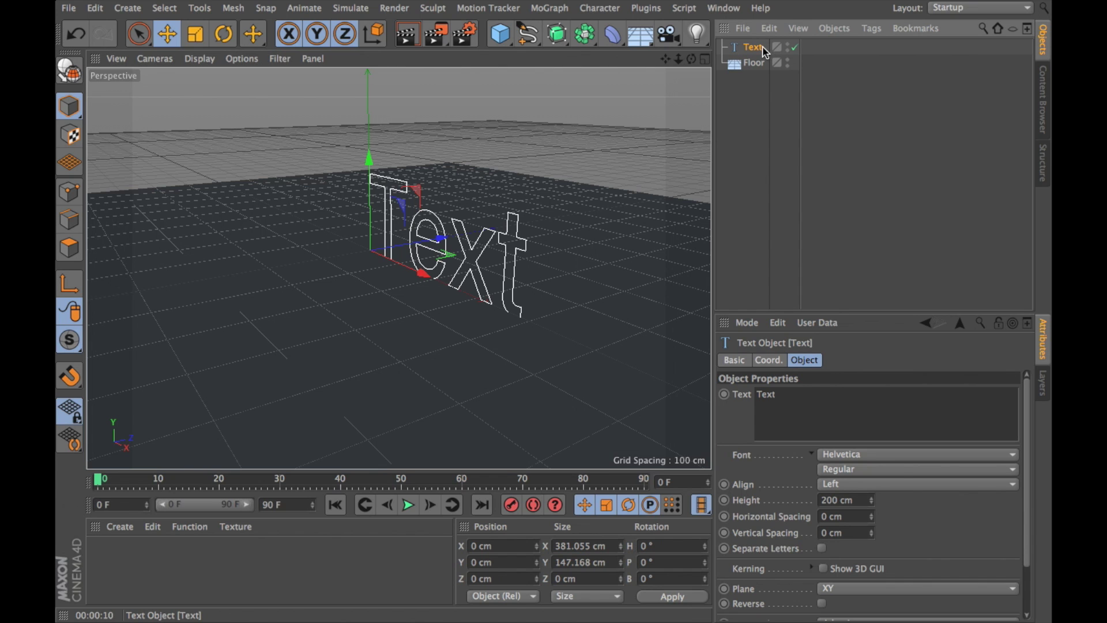
{"action": "left_click", "coordinate": [793, 403]}
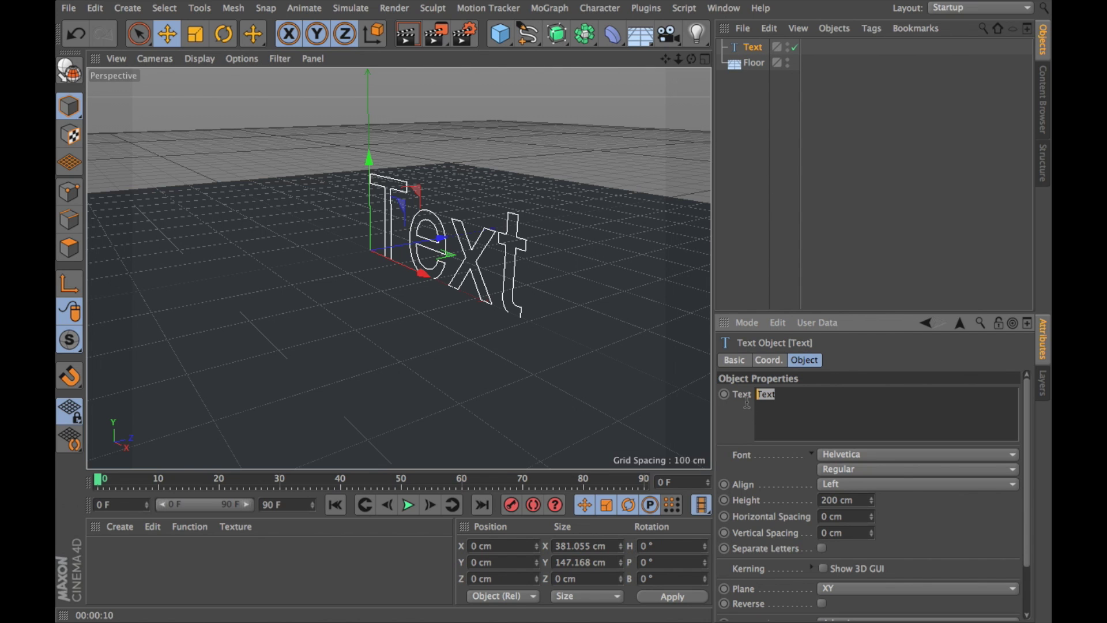
{"action": "type", "text": "www.ranesplayground.co.uk"}
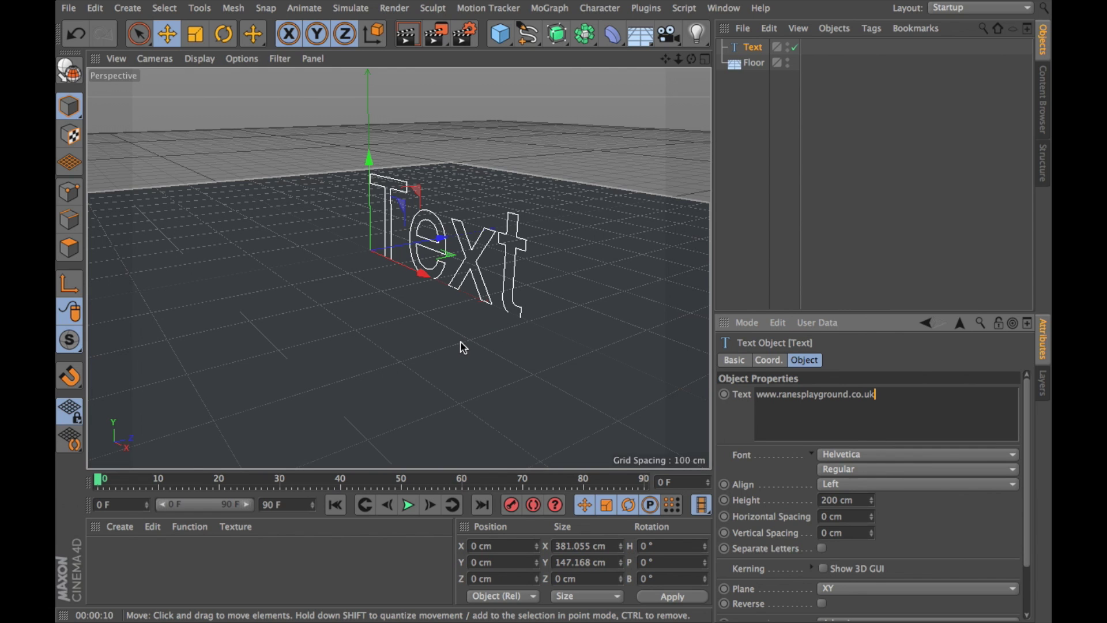
{"action": "left_click", "coordinate": [464, 341]}
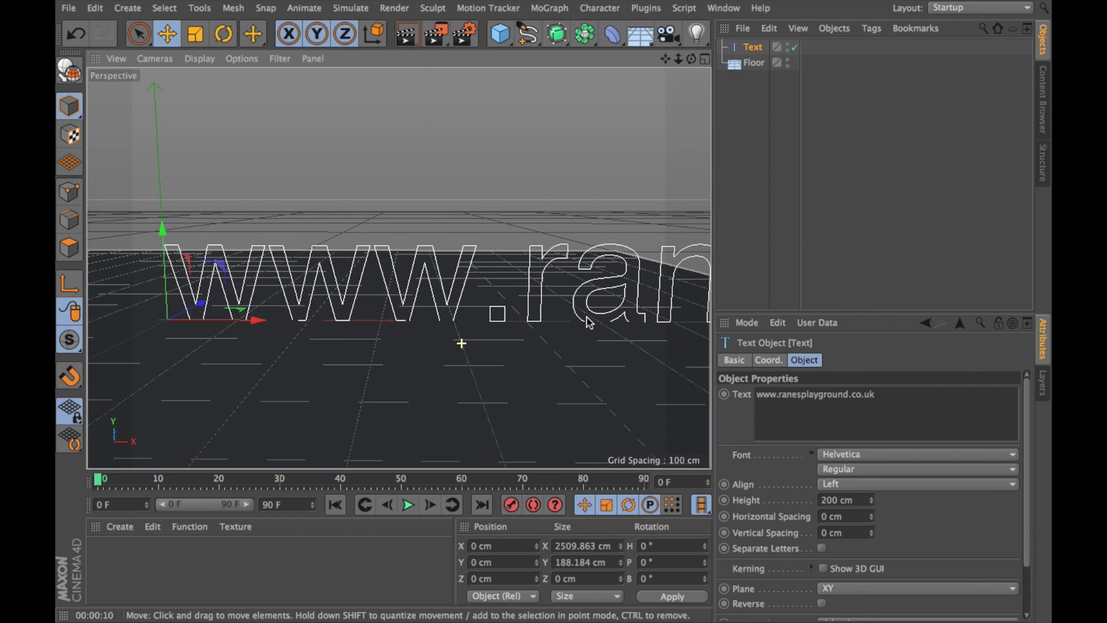
- Add an Extrude generator and nest the Text spline under it as a child
{"action": "left_click", "coordinate": [557, 36]}
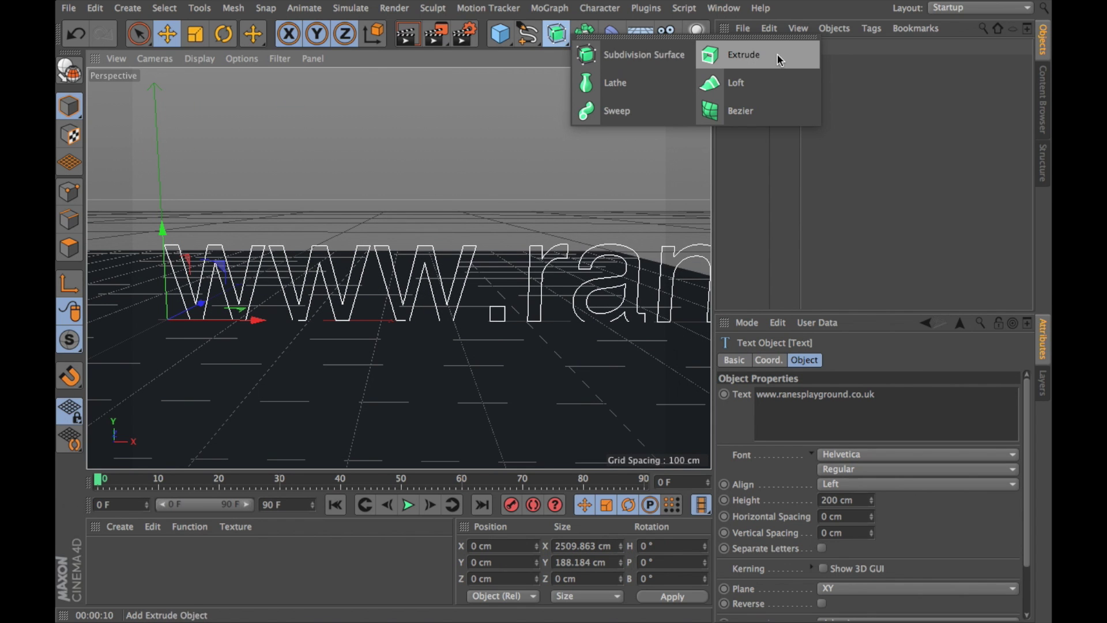
{"action": "left_click", "coordinate": [778, 54]}
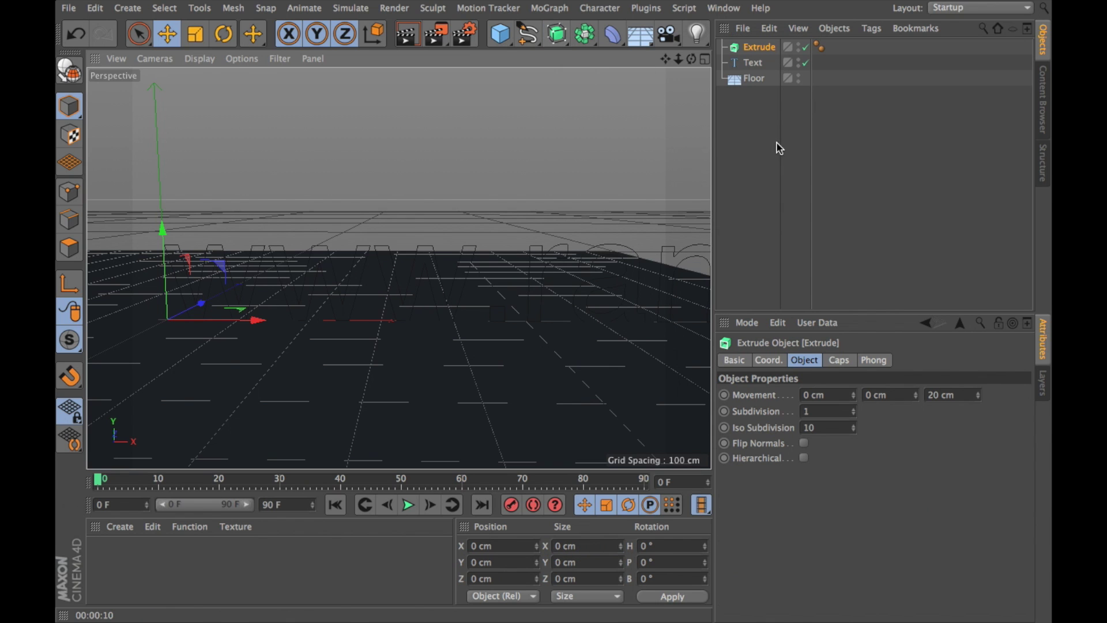
{"action": "left_click", "coordinate": [756, 64]}
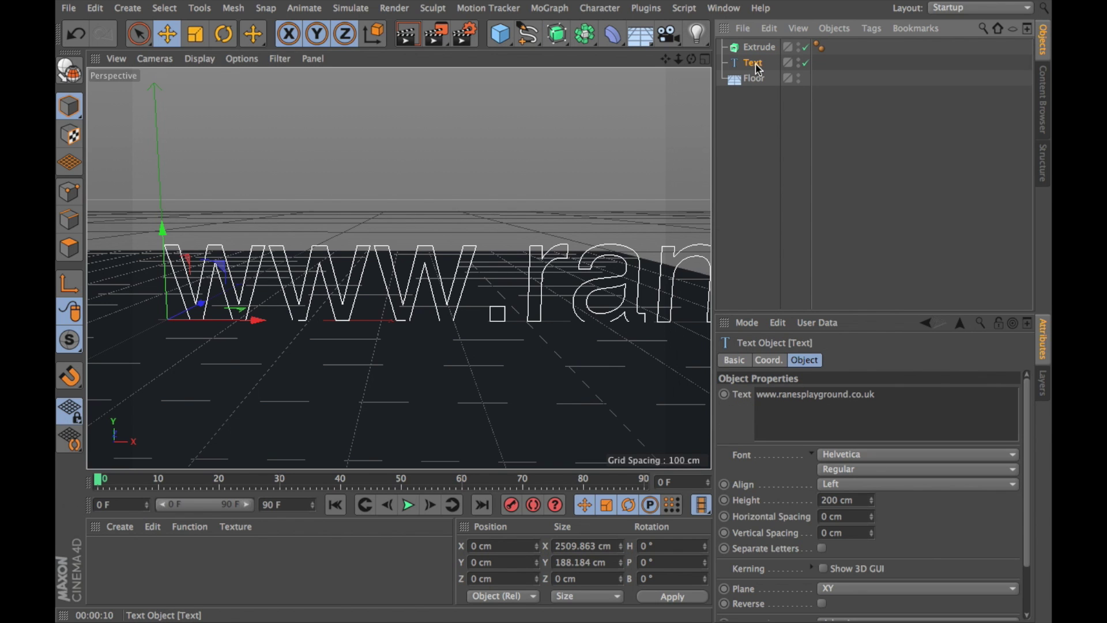
{"action": "left_click_drag", "start_coordinate": [759, 69], "coordinate": [765, 48]}
{"action": "left_click_drag", "start_coordinate": [504, 225], "coordinate": [524, 191], "text": "alt"}
- Scale the extruded text down to about a third of its size
{"action": "left_click_drag", "start_coordinate": [470, 309], "coordinate": [193, 160], "text": "alt"}
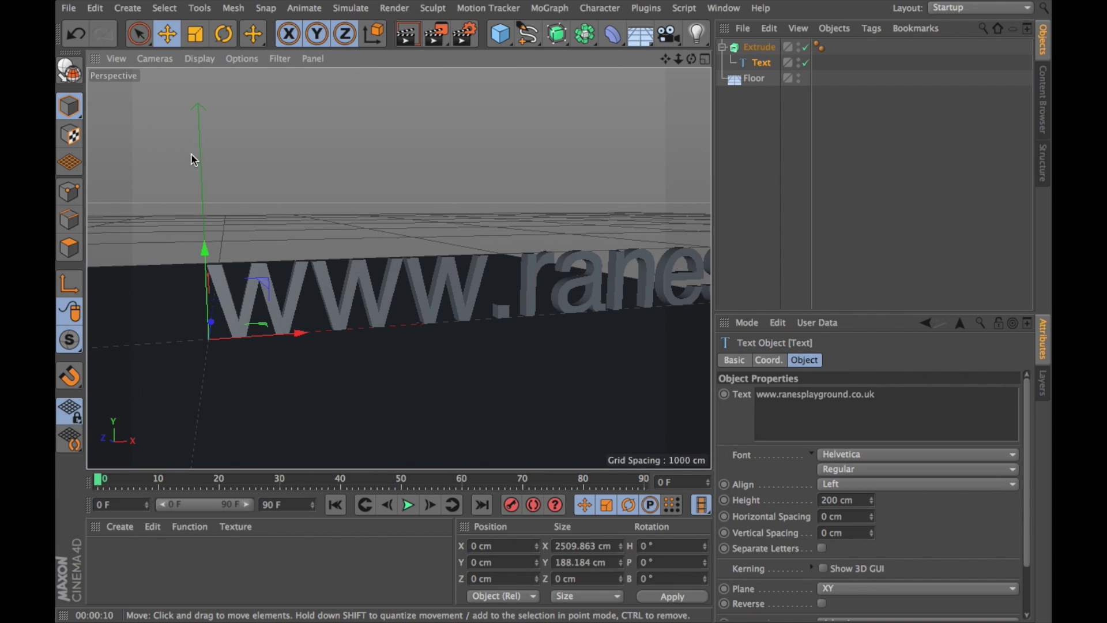
{"action": "left_click", "coordinate": [194, 33]}
{"action": "left_click_drag", "start_coordinate": [502, 123], "coordinate": [558, 346]}
{"action": "left_click_drag", "start_coordinate": [558, 345], "coordinate": [236, 375], "text": "alt"}
{"action": "scroll", "coordinate": [341, 364], "scroll_direction": "down", "scroll_amount": 5}
{"action": "left_click_drag", "start_coordinate": [341, 363], "coordinate": [448, 350], "text": "alt"}
{"action": "left_click_drag", "start_coordinate": [321, 338], "coordinate": [455, 294], "text": "alt"}
{"action": "scroll", "coordinate": [396, 355], "scroll_direction": "down", "scroll_amount": 3}
{"action": "left_click_drag", "start_coordinate": [410, 371], "coordinate": [403, 409], "text": "alt"}
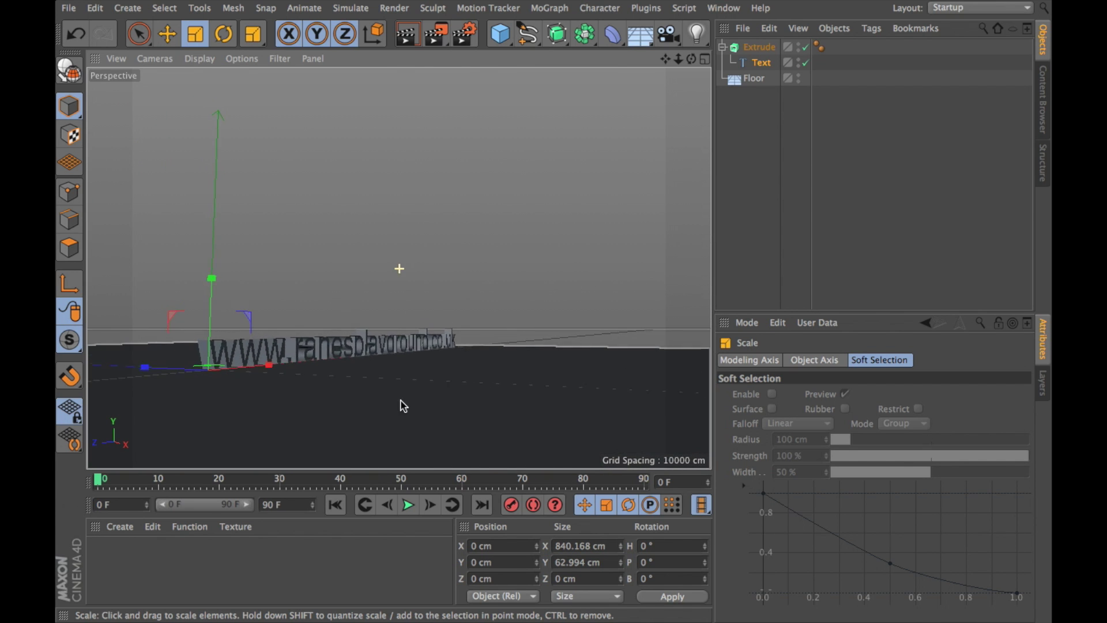
- Set the Extrude's Movement Z depth to 30 cm
{"action": "left_click", "coordinate": [759, 47]}
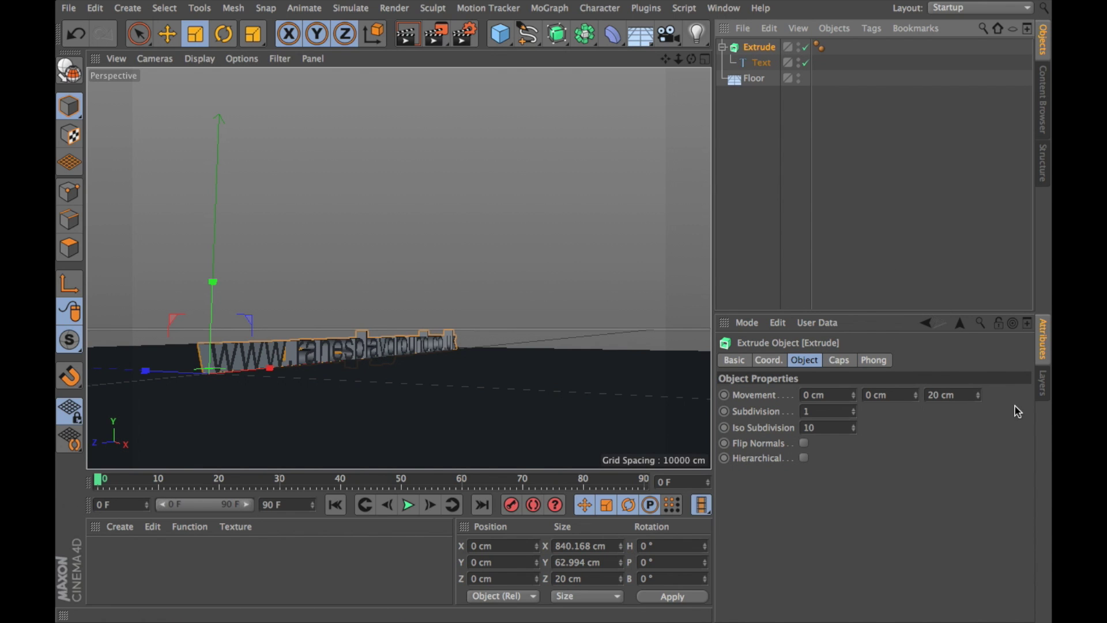
{"action": "mouse_move", "coordinate": [978, 396]}
{"action": "left_mouse_down"}
{"action": "mouse_move", "coordinate": [979, 378]}
{"action": "mouse_move", "coordinate": [978, 392]}
{"action": "left_mouse_up"}
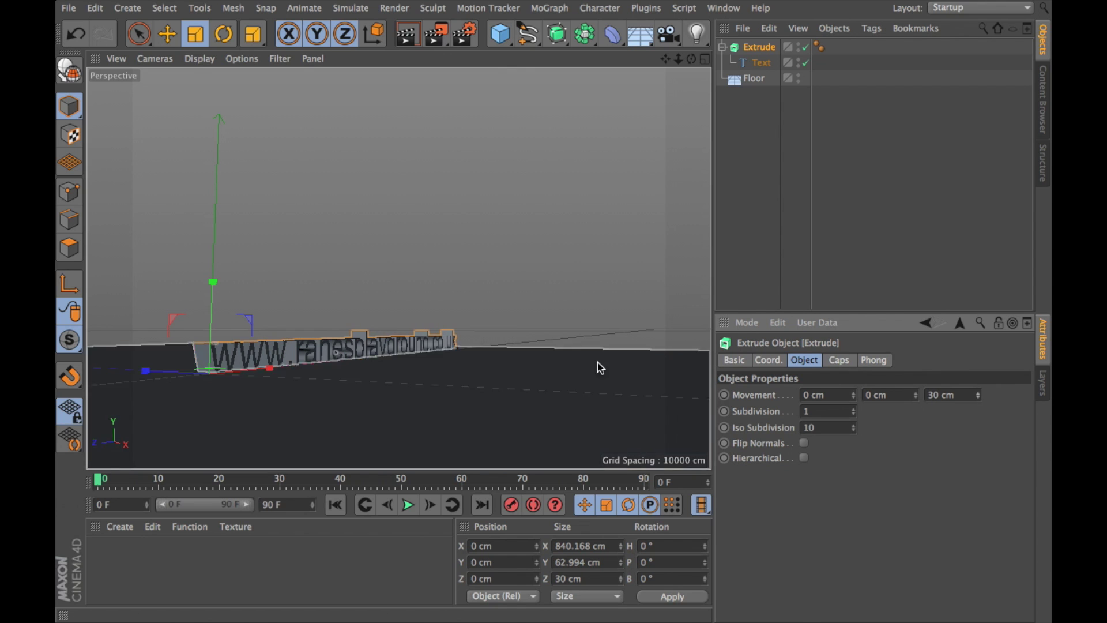
{"action": "left_click_drag", "start_coordinate": [279, 395], "coordinate": [484, 389], "text": "alt"}
{"action": "left_click_drag", "start_coordinate": [979, 402], "coordinate": [978, 403]}
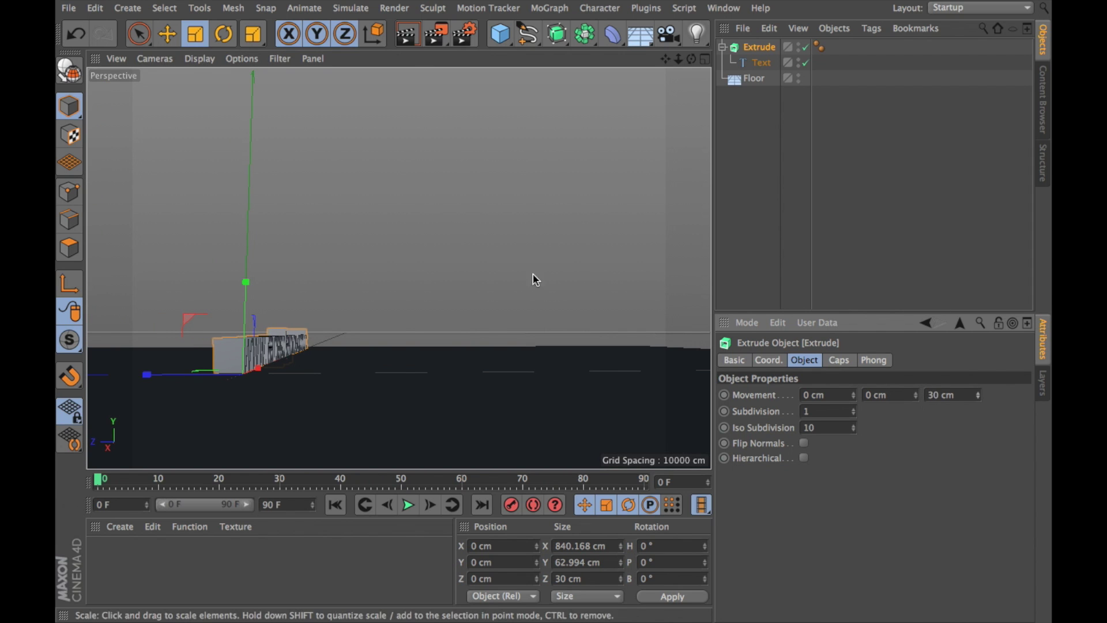
{"action": "left_click_drag", "start_coordinate": [524, 282], "coordinate": [524, 346], "text": "alt"}
- Rotate the lettering to -90° pitch so it lies flat
{"action": "left_click_drag", "start_coordinate": [452, 378], "coordinate": [404, 407], "text": "alt"}
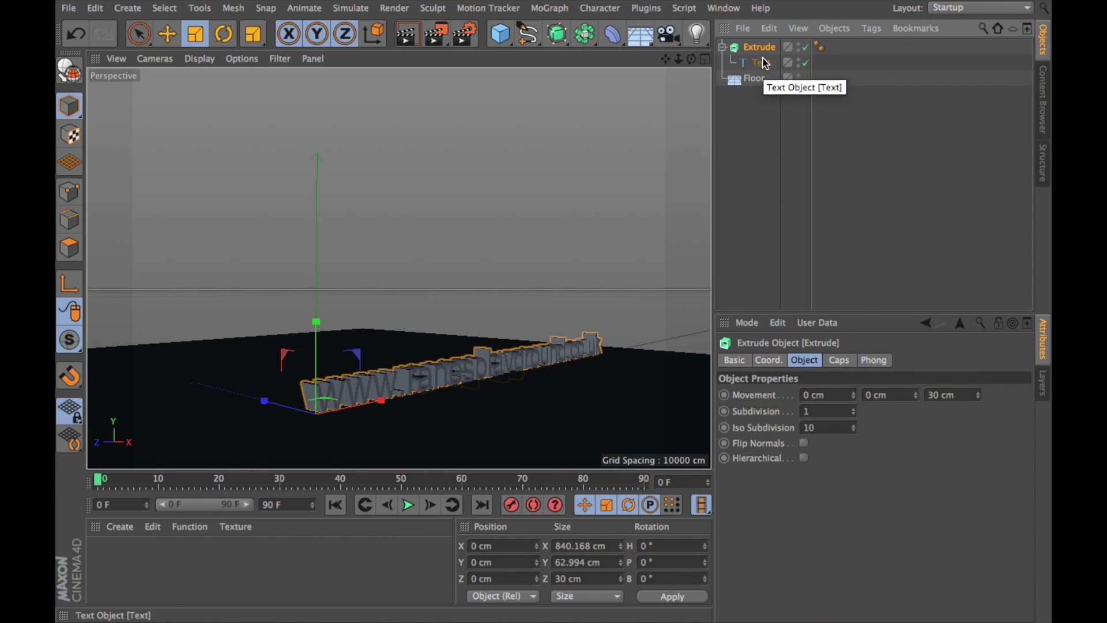
{"action": "left_click", "coordinate": [223, 33]}
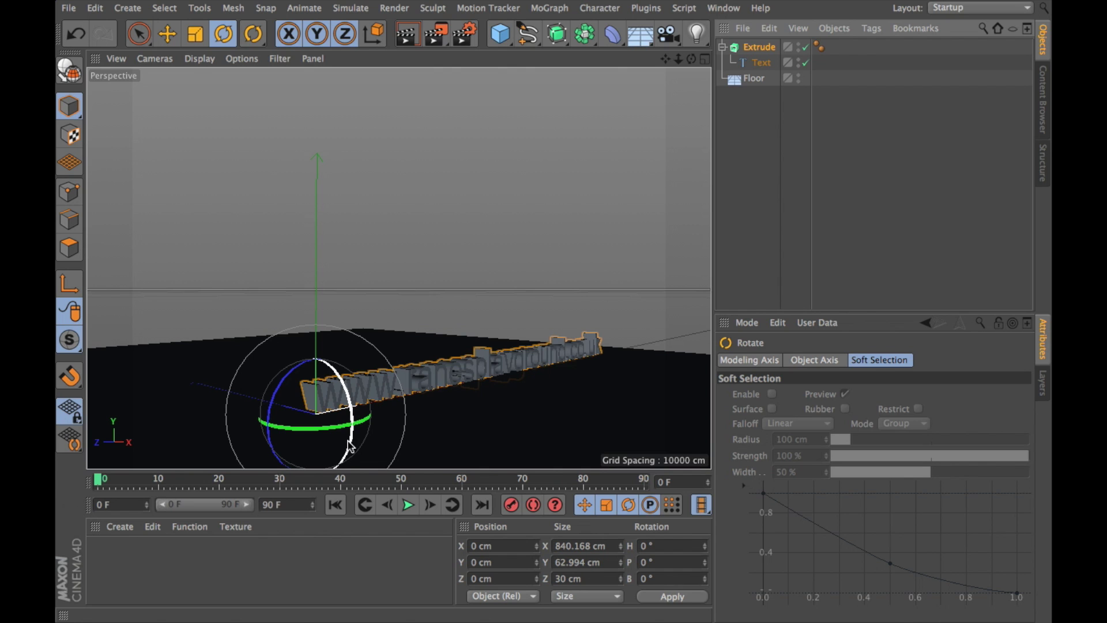
{"action": "left_click_drag", "start_coordinate": [349, 445], "coordinate": [329, 362]}
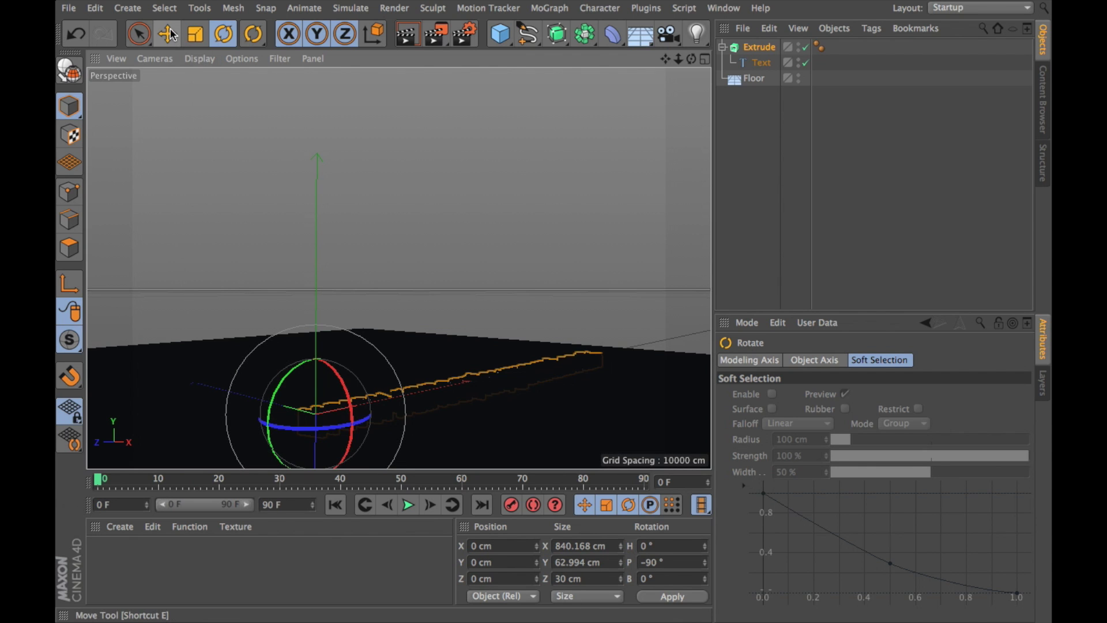
- Raise the lettering to Y 27.162 cm so it rests just above the floor
{"action": "left_click", "coordinate": [167, 34]}
{"action": "left_click_drag", "start_coordinate": [317, 450], "coordinate": [326, 430]}
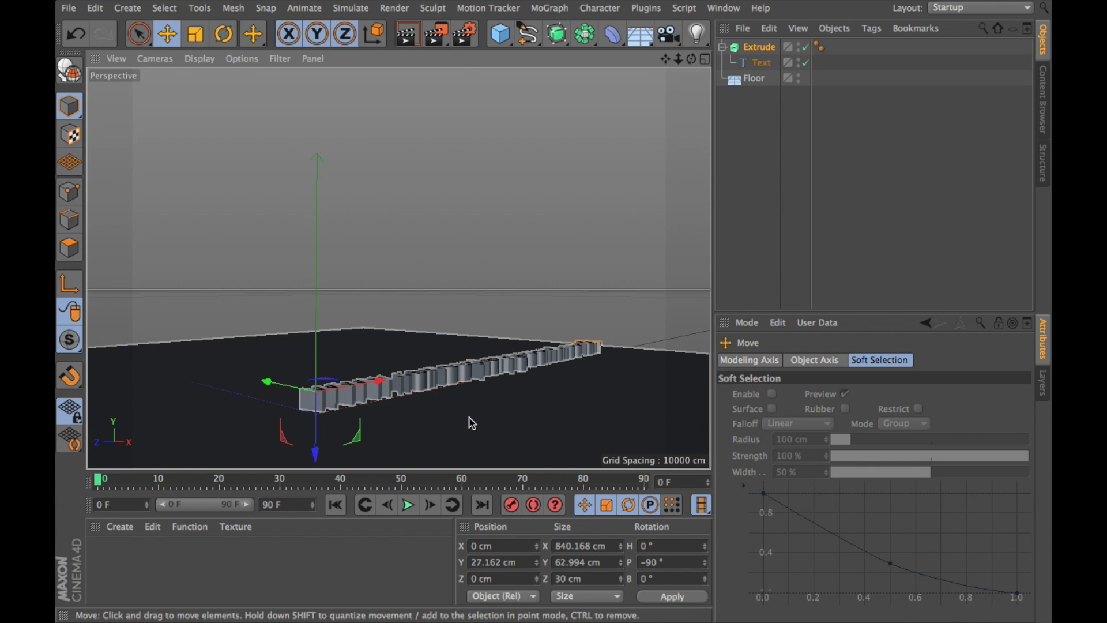
{"action": "scroll", "coordinate": [472, 423], "scroll_direction": "up", "scroll_amount": 2}
{"action": "left_click_drag", "start_coordinate": [486, 415], "coordinate": [391, 426], "text": "alt"}
{"action": "mouse_move", "coordinate": [443, 382]}
{"action": "left_mouse_down", "text": "alt"}
{"action": "mouse_move", "coordinate": [425, 403]}
{"action": "mouse_move", "coordinate": [430, 379]}
{"action": "left_mouse_up", "text": "alt"}
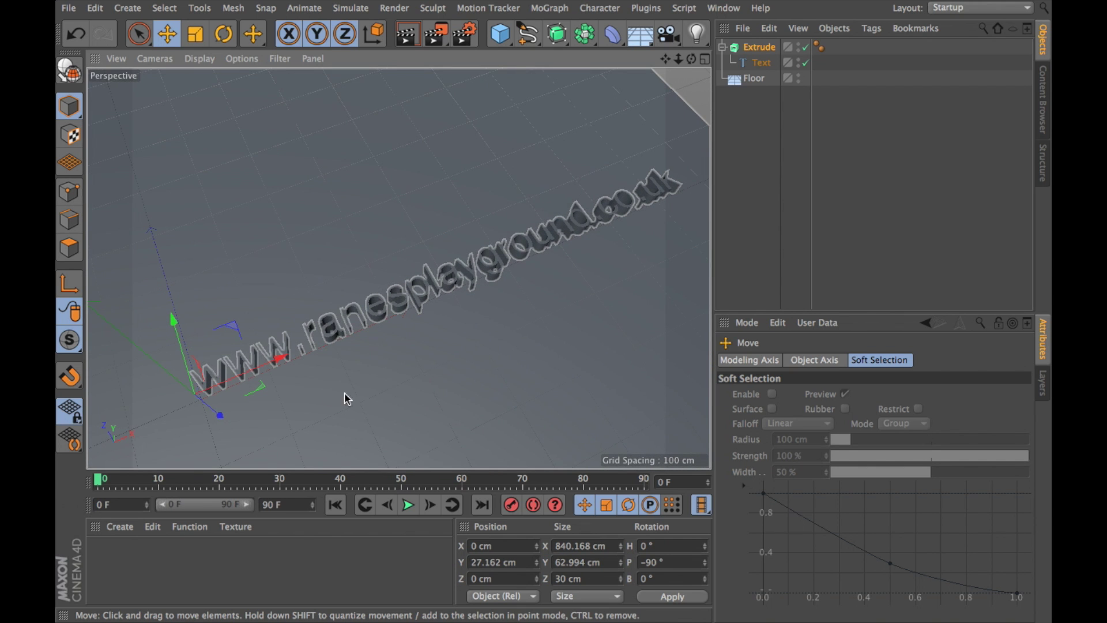
- Create a new material named Mat and turn off its Reflectance
{"action": "left_click", "coordinate": [117, 530]}
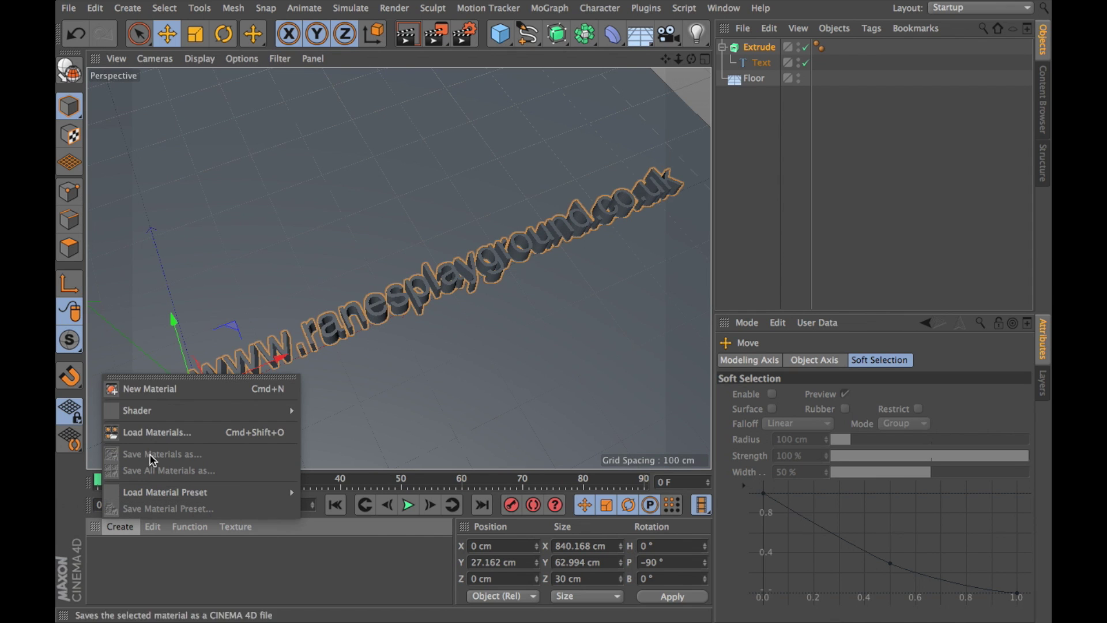
{"action": "left_click", "coordinate": [159, 395]}
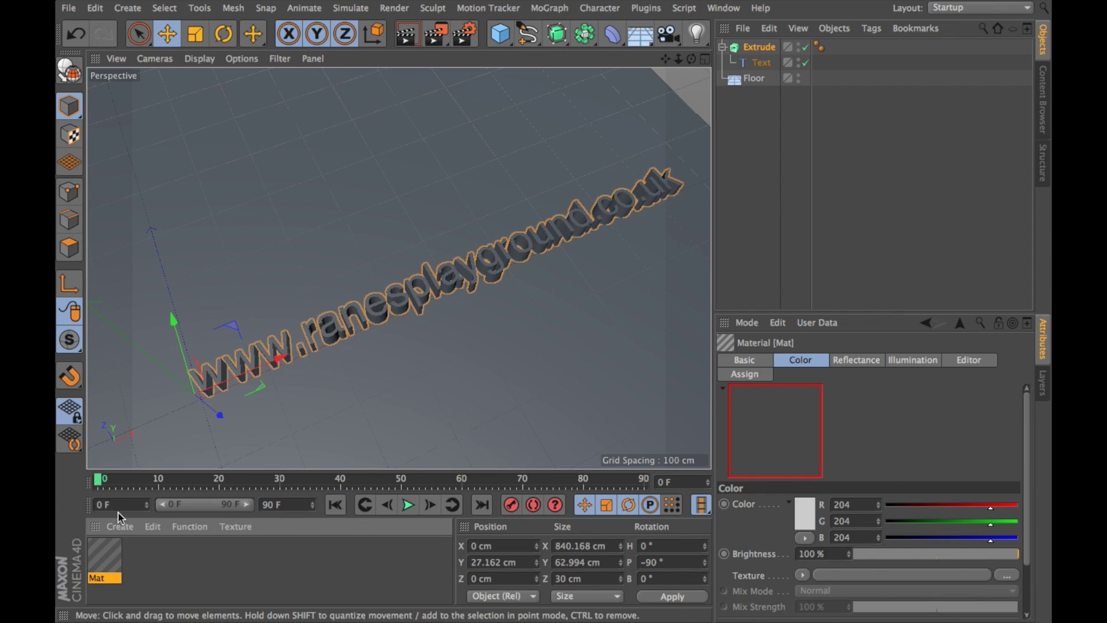
{"action": "double_click", "coordinate": [116, 562]}
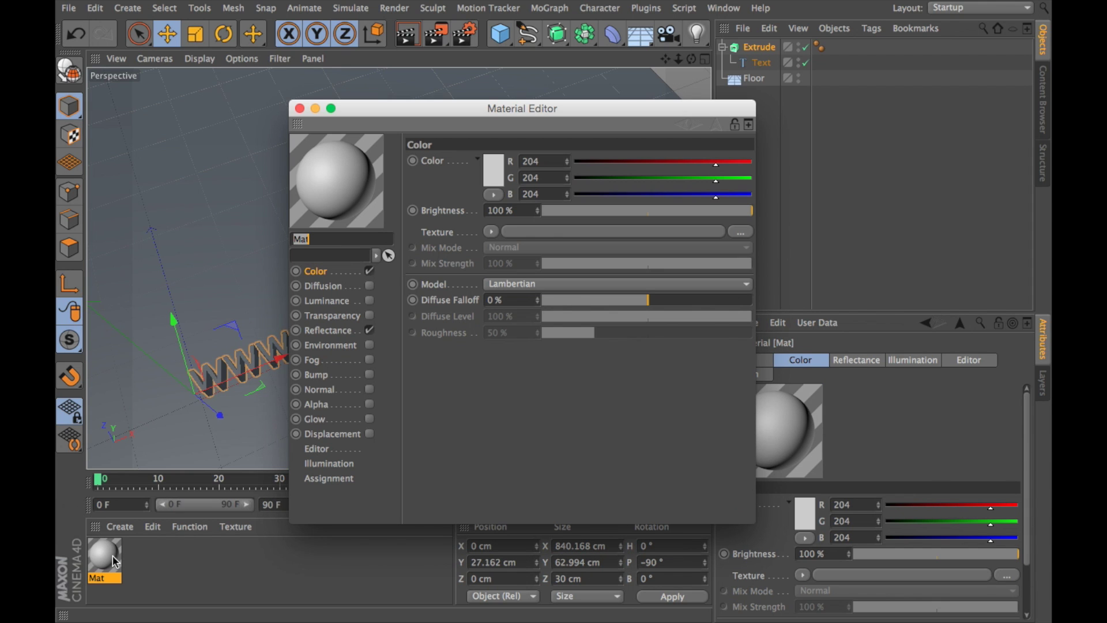
{"action": "left_click", "coordinate": [369, 330]}
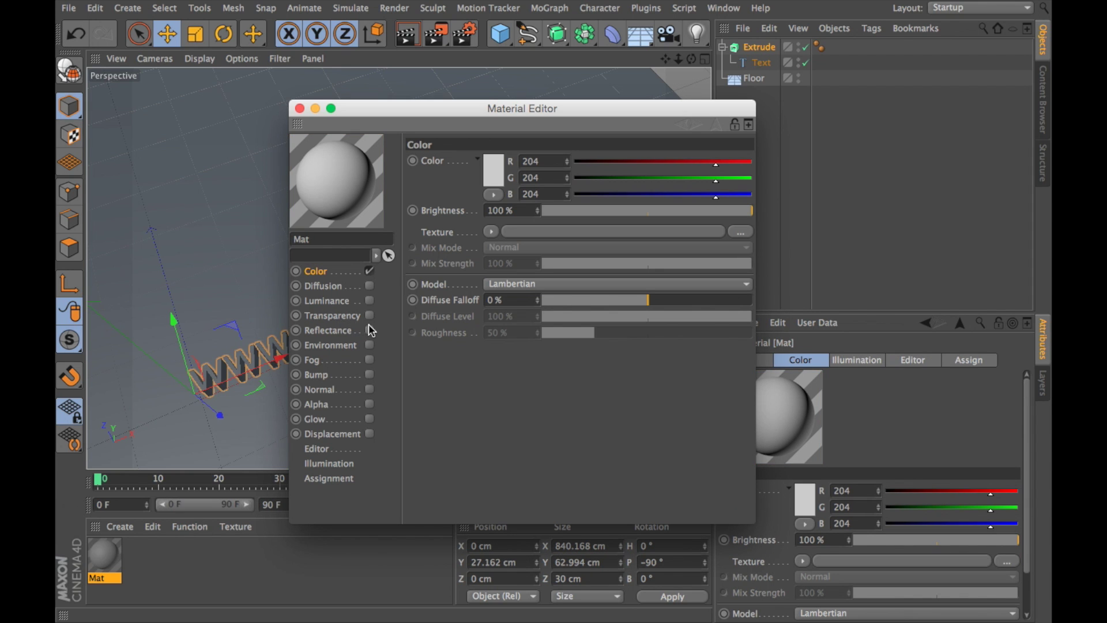
- Enable Luminance at 192% brightness with a pale blue colour
{"action": "left_click", "coordinate": [369, 300]}
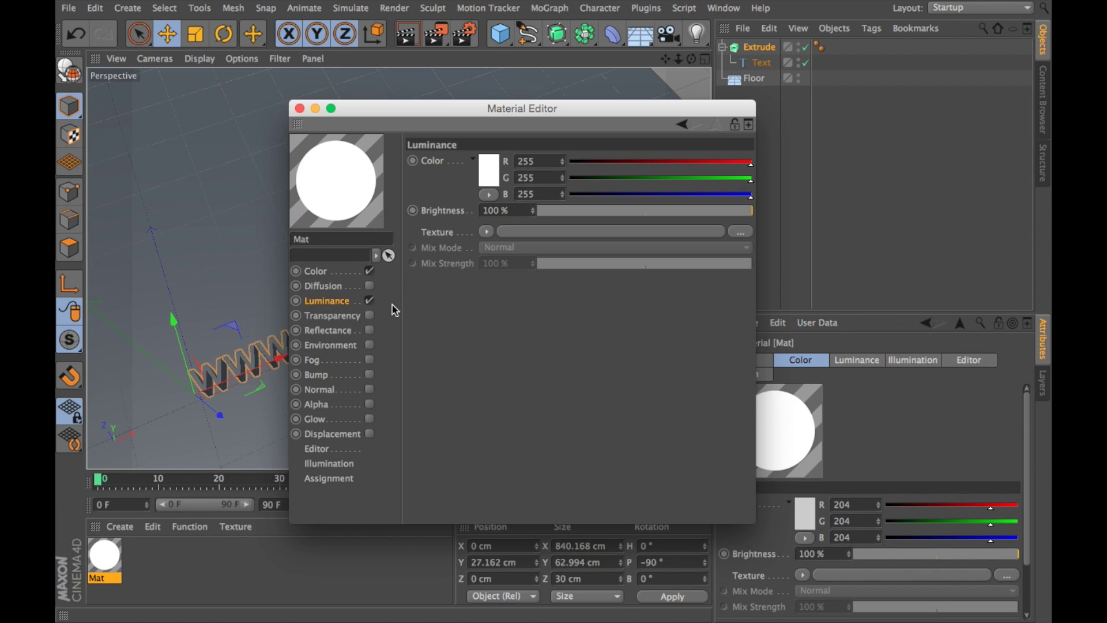
{"action": "left_click_drag", "start_coordinate": [534, 212], "coordinate": [534, 190]}
{"action": "left_click", "coordinate": [482, 172]}
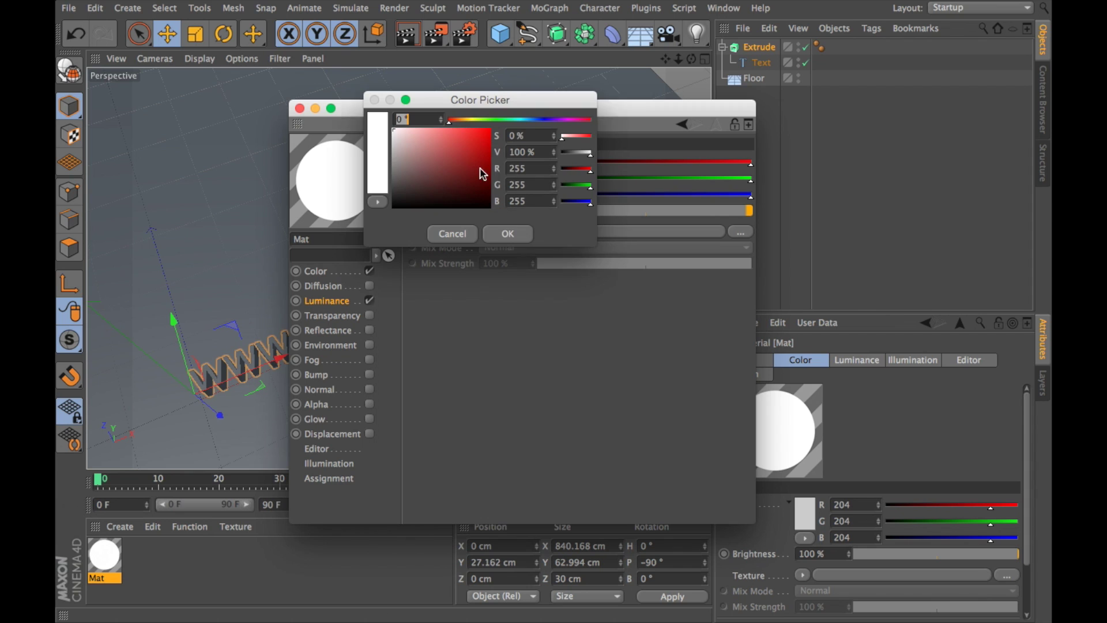
{"action": "left_click", "coordinate": [539, 121]}
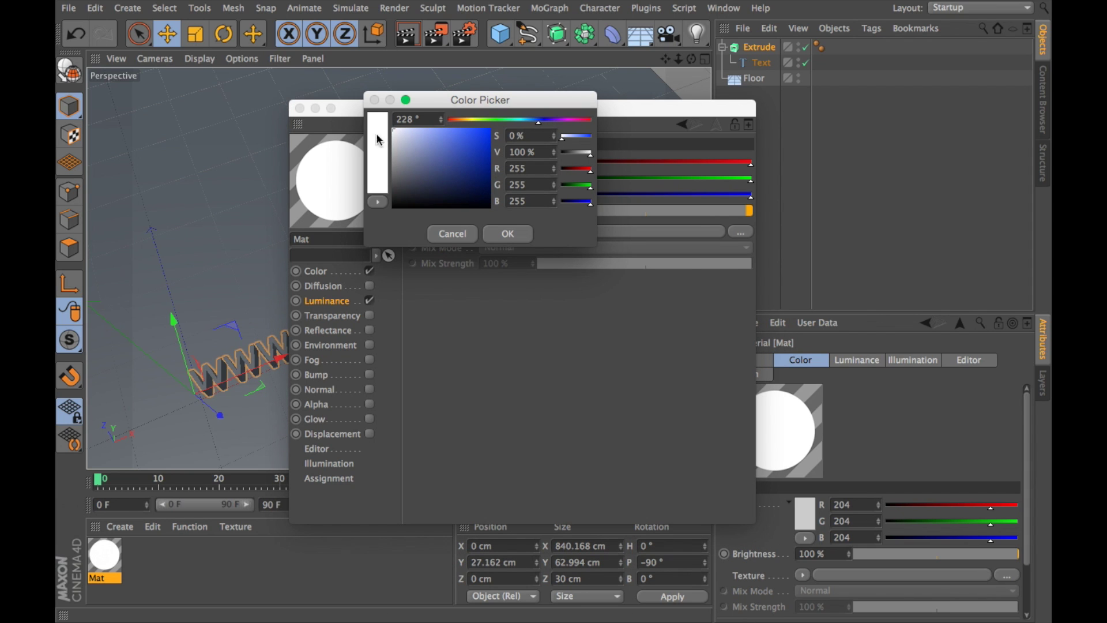
{"action": "left_click", "coordinate": [411, 130]}
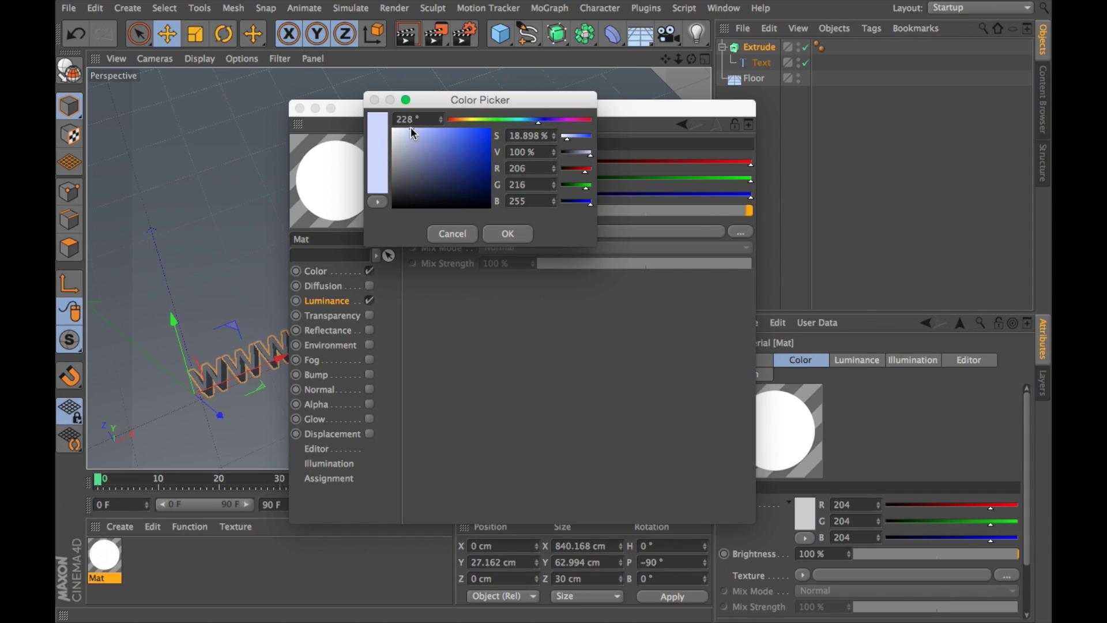
{"action": "left_click", "coordinate": [507, 233]}
{"action": "left_click", "coordinate": [299, 109]}
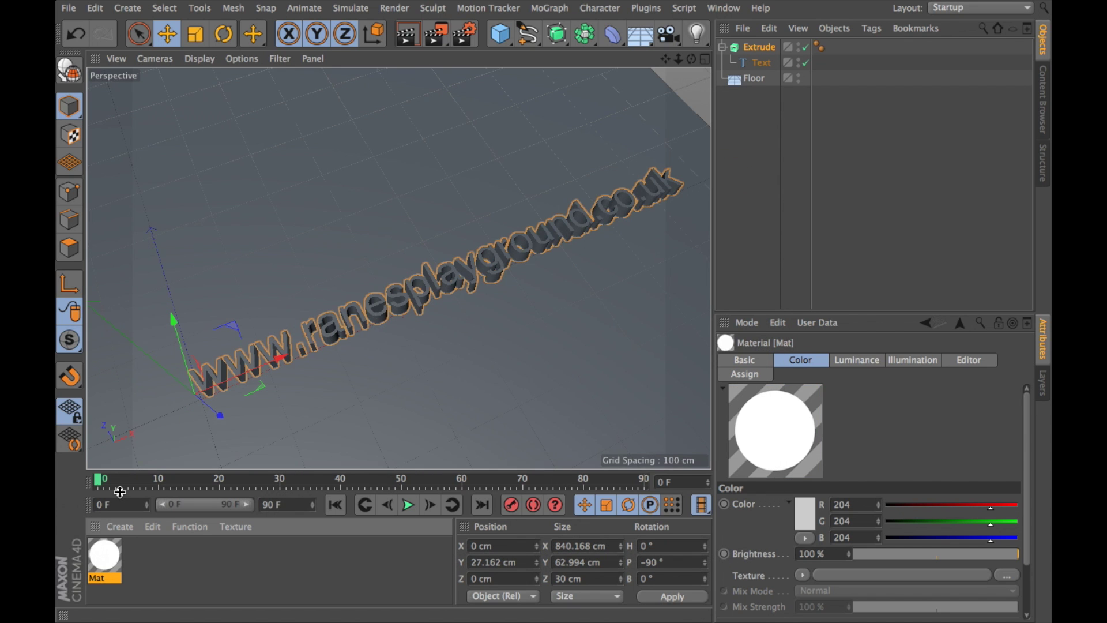
- Apply Mat to the Extrude, orbit to a shallower angle and preview-render it
{"action": "left_click_drag", "start_coordinate": [96, 549], "coordinate": [762, 48]}
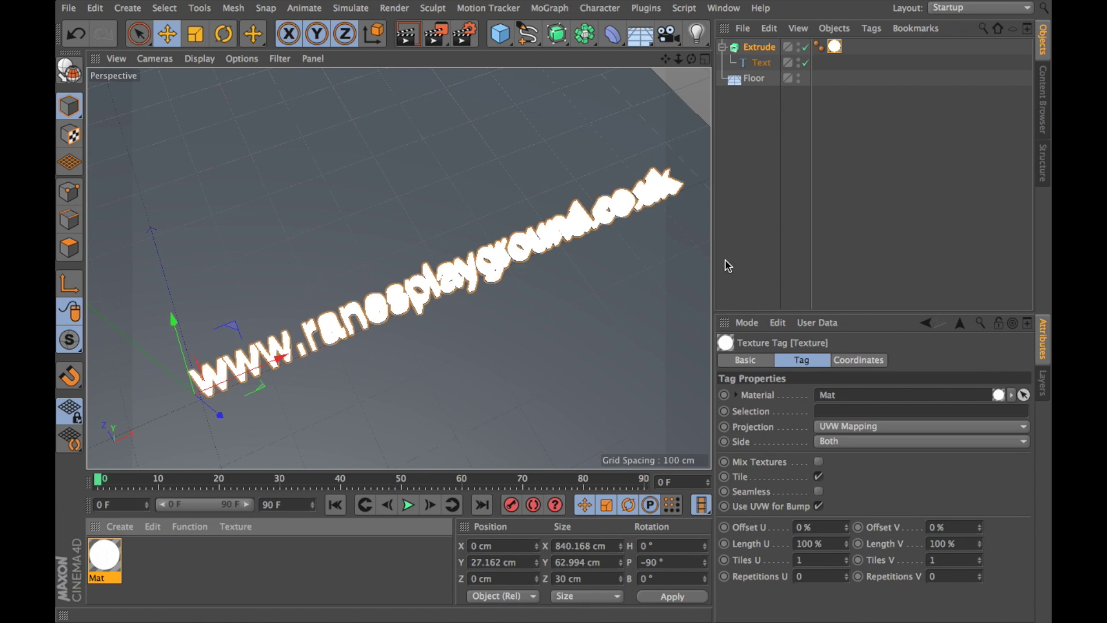
{"action": "left_click_drag", "start_coordinate": [335, 344], "coordinate": [303, 343], "text": "alt"}
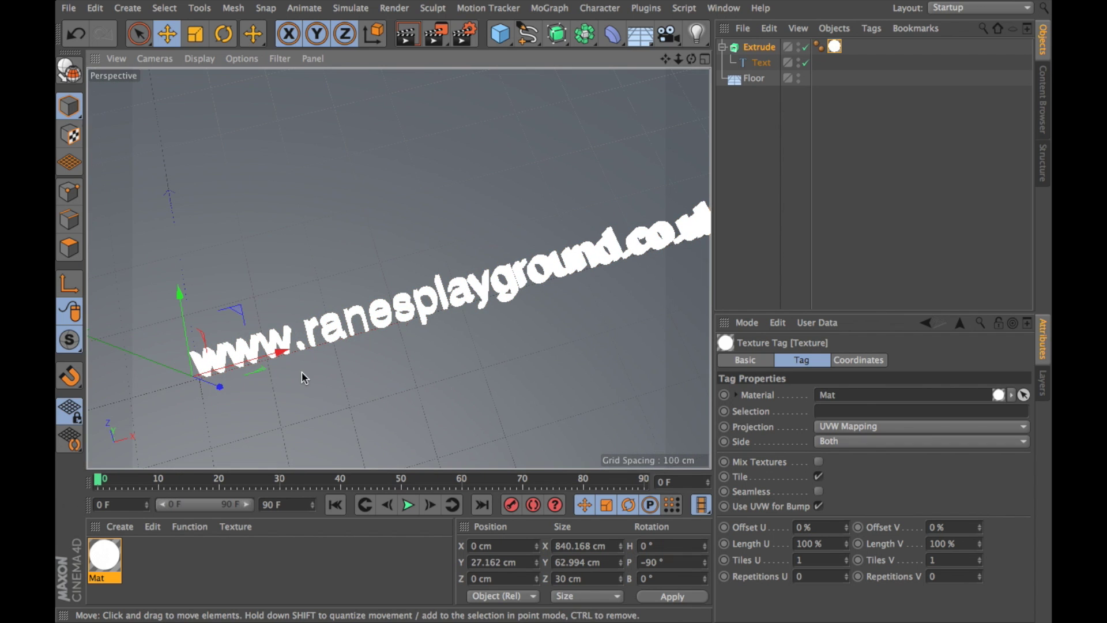
{"action": "left_click", "coordinate": [407, 35]}
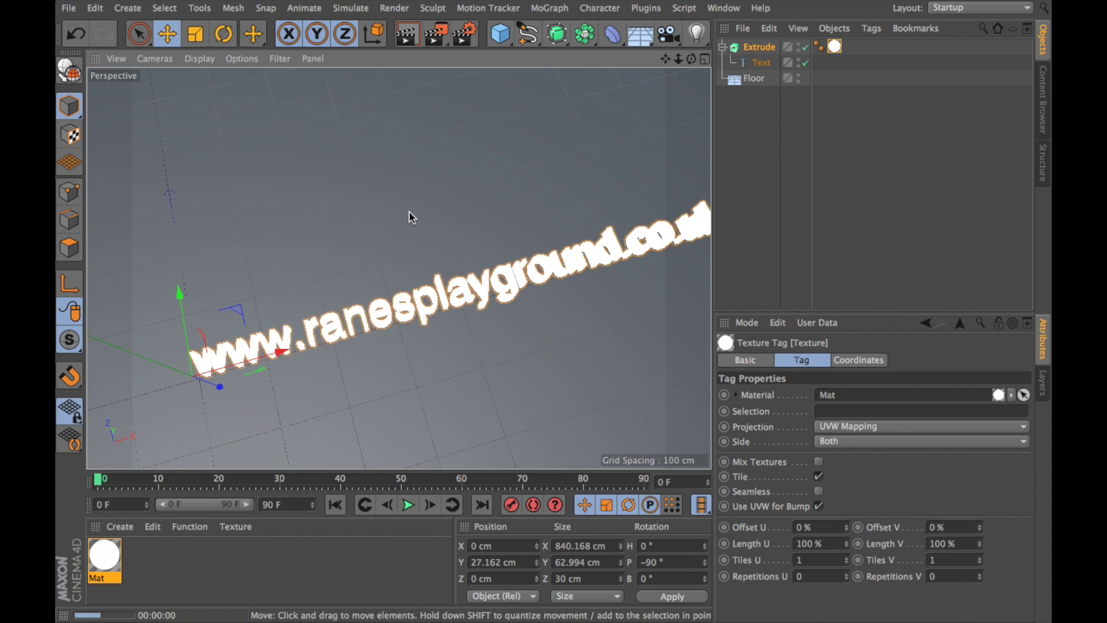
{"action": "left_click", "coordinate": [410, 346]}
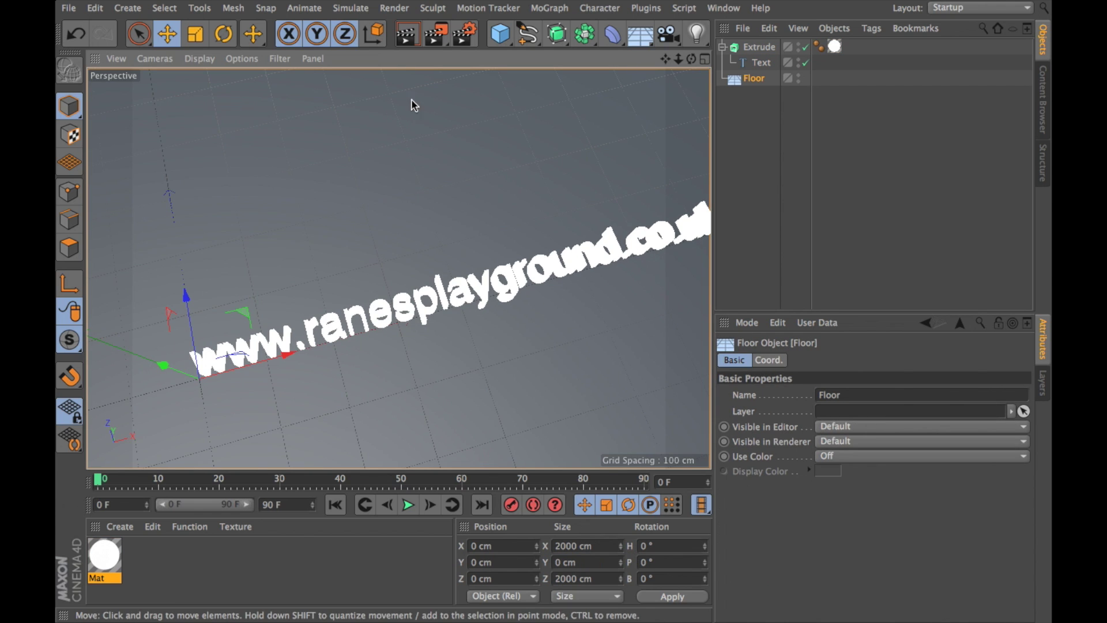
- Add Global Illumination in Render Settings and browse its General, Irradiance Cache, Cache Files and Options tabs
{"action": "left_click", "coordinate": [471, 38]}
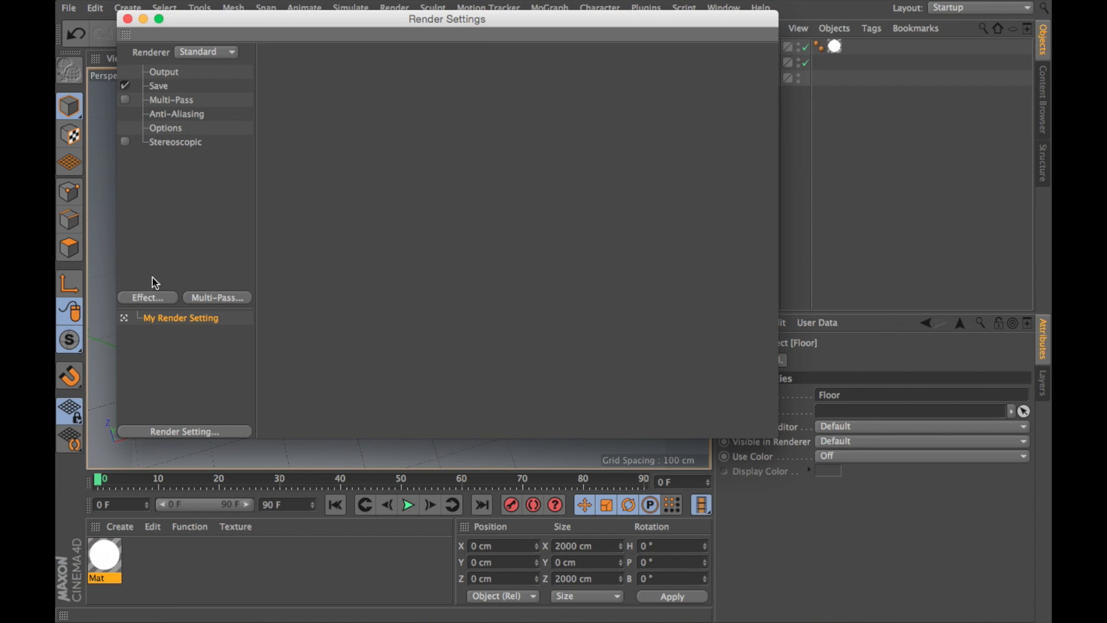
{"action": "left_click", "coordinate": [153, 298]}
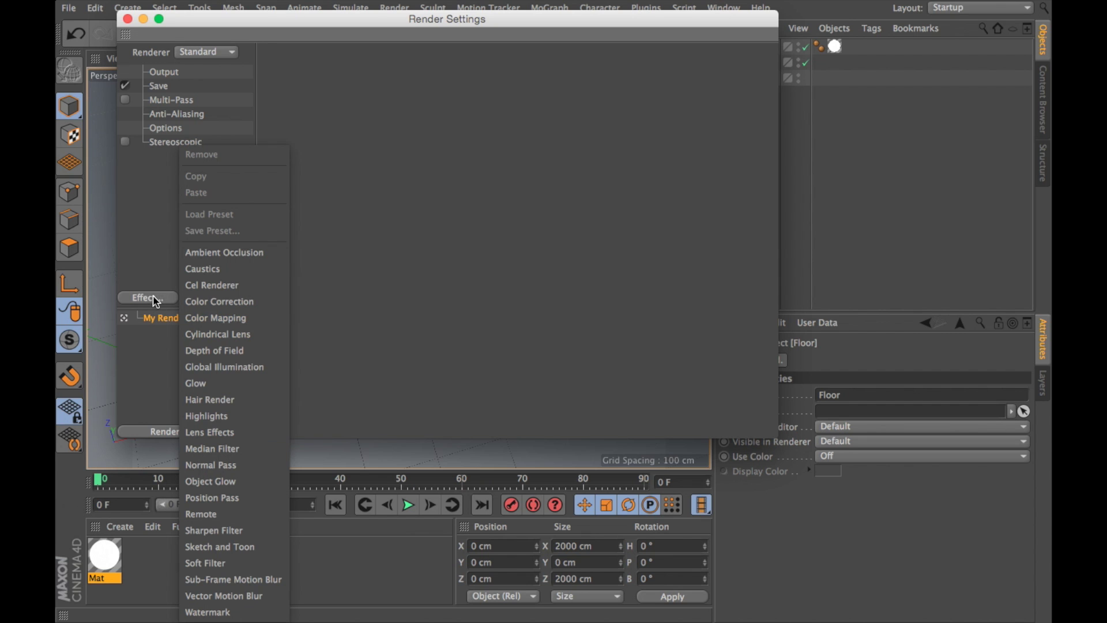
{"action": "left_click", "coordinate": [235, 370]}
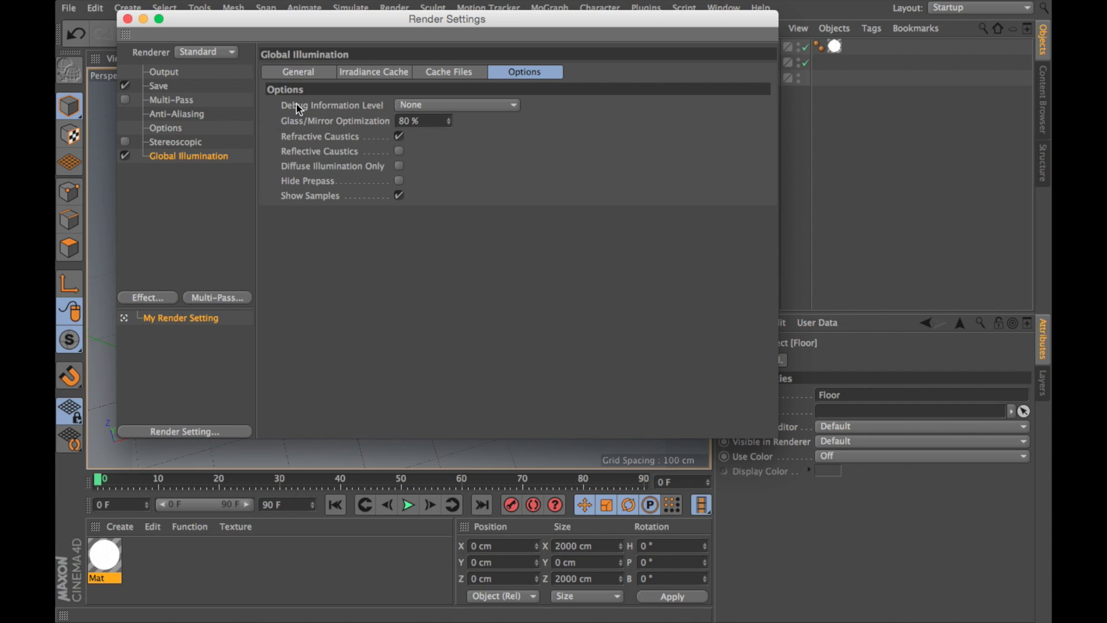
{"action": "left_click", "coordinate": [315, 81]}
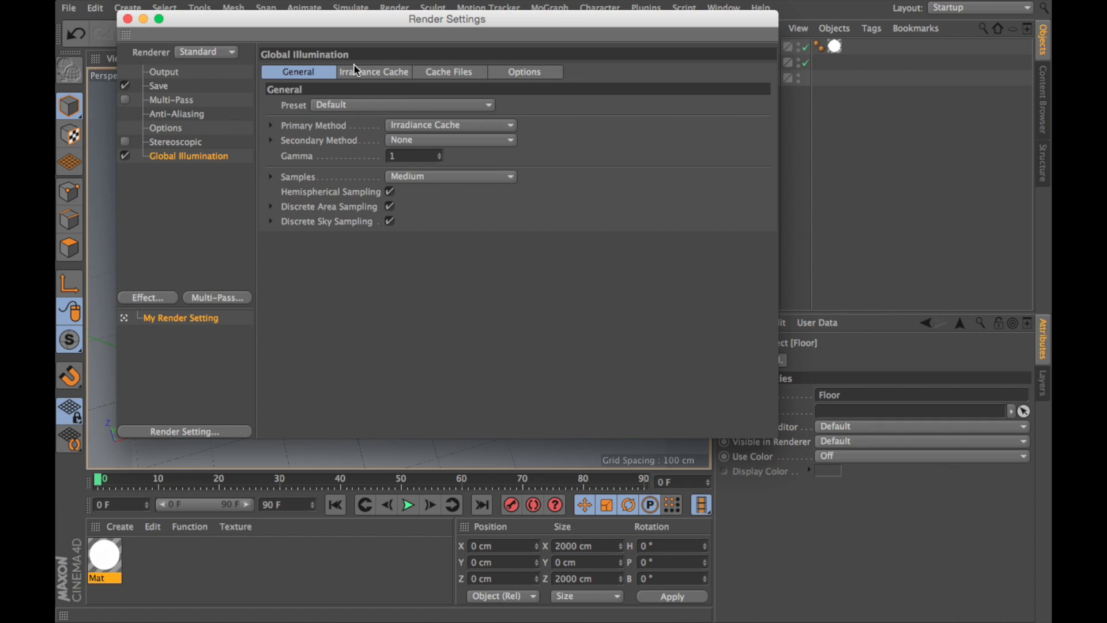
{"action": "left_click", "coordinate": [382, 74]}
{"action": "left_click", "coordinate": [477, 76]}
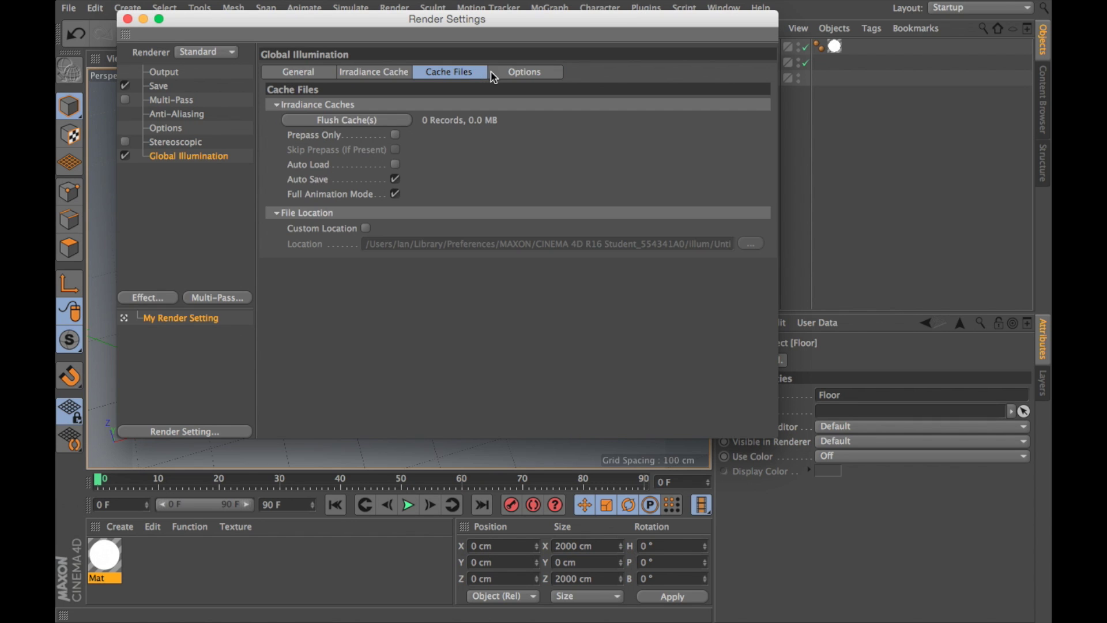
{"action": "left_click", "coordinate": [525, 76]}
{"action": "left_click", "coordinate": [312, 78]}
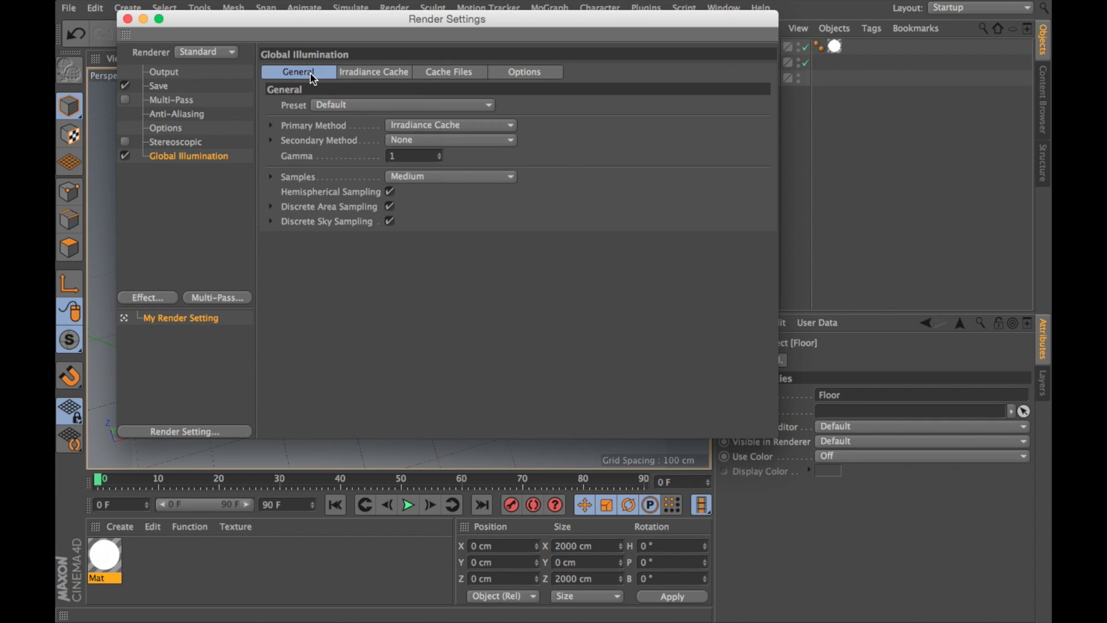
- Close Render Settings and render the view showing the text's soft white-blue glow
{"action": "left_click", "coordinate": [128, 20]}
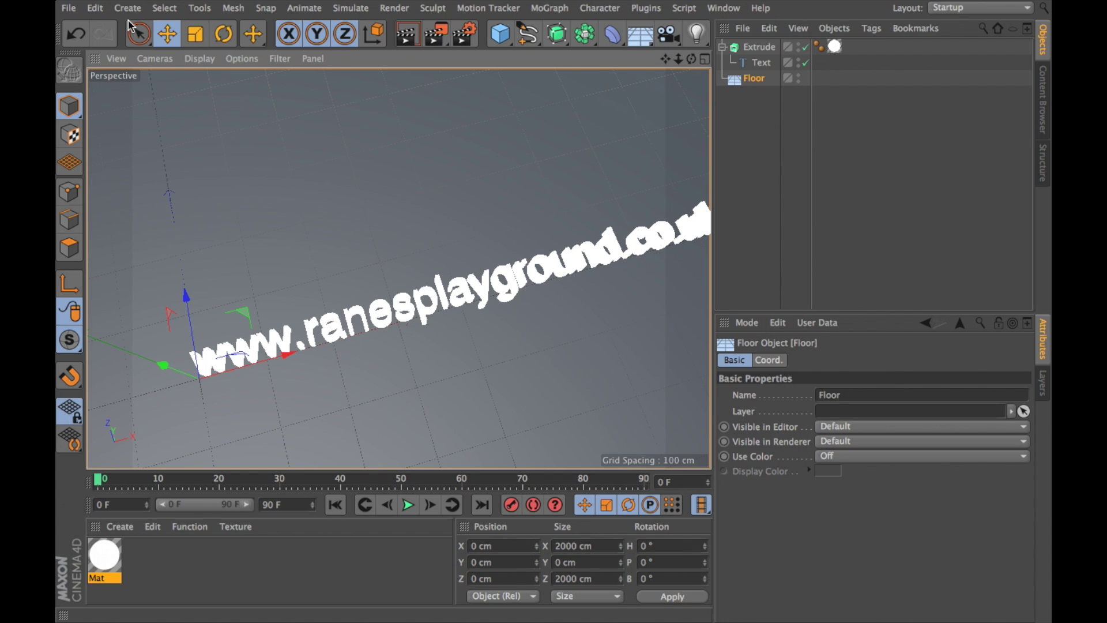
{"action": "left_click", "coordinate": [407, 35]}
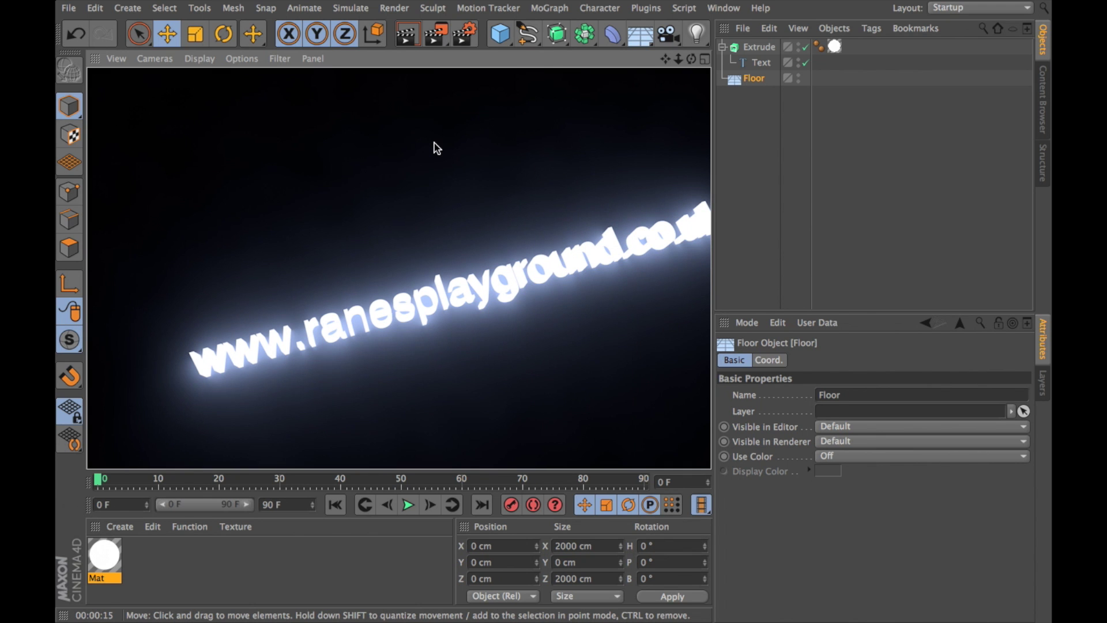
- Add a Sphere and move it up above the floor and to the right
{"action": "left_click", "coordinate": [381, 254]}
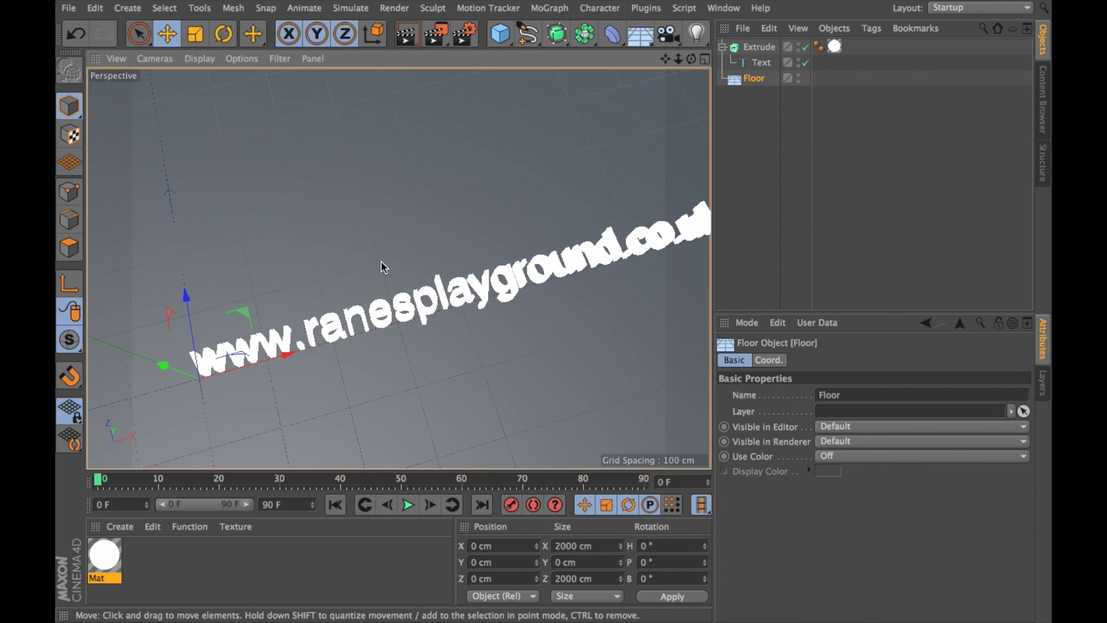
{"action": "left_click_drag", "start_coordinate": [401, 305], "coordinate": [457, 101], "text": "alt"}
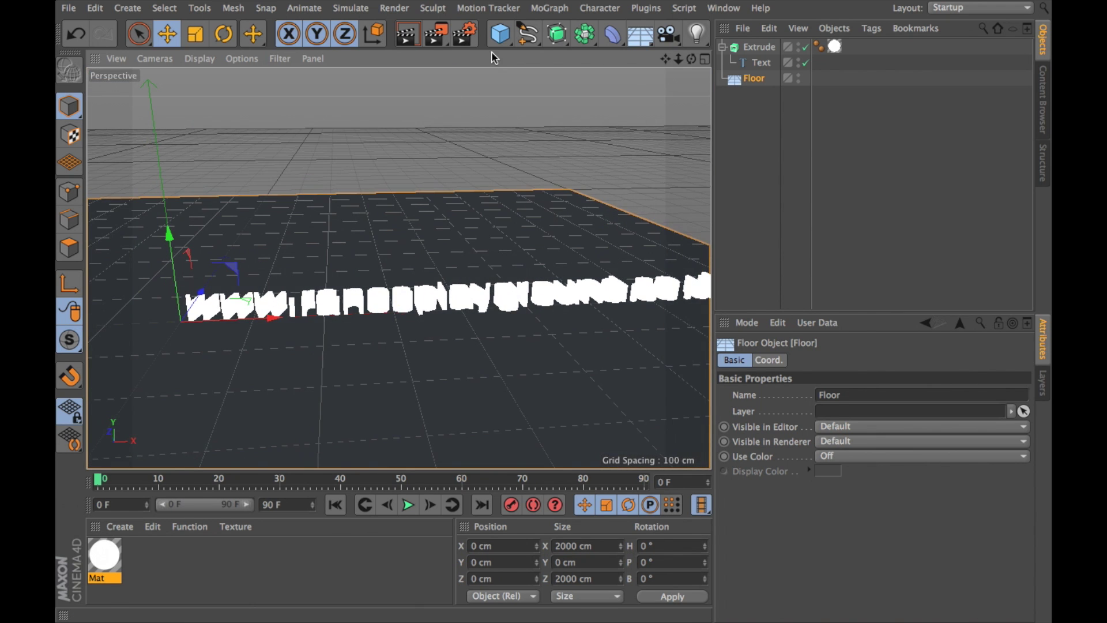
{"action": "left_click", "coordinate": [510, 36]}
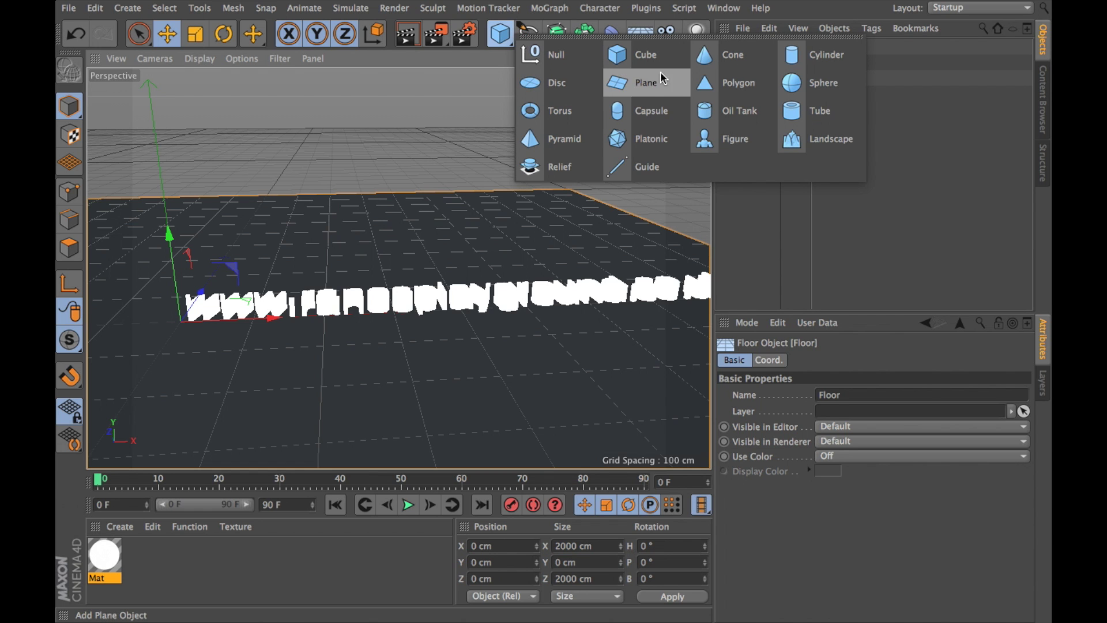
{"action": "left_click", "coordinate": [814, 82]}
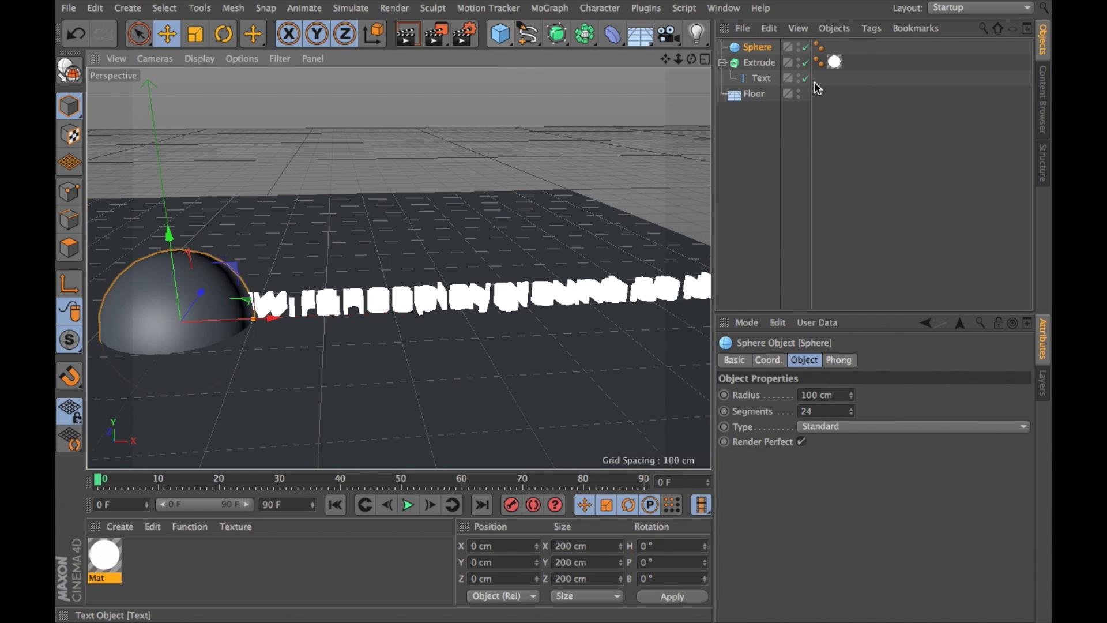
{"action": "left_click_drag", "start_coordinate": [178, 275], "coordinate": [183, 214]}
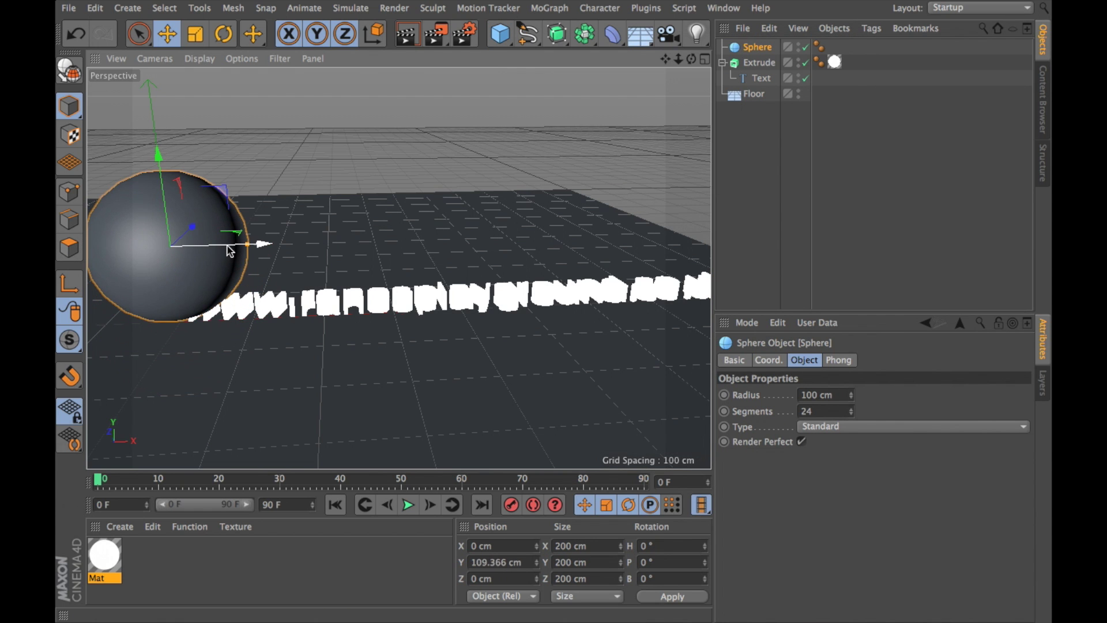
{"action": "left_click_drag", "start_coordinate": [230, 246], "coordinate": [401, 188]}
- Scale the sphere down to 63.6 cm so it forms a small ball
{"action": "left_click", "coordinate": [195, 33]}
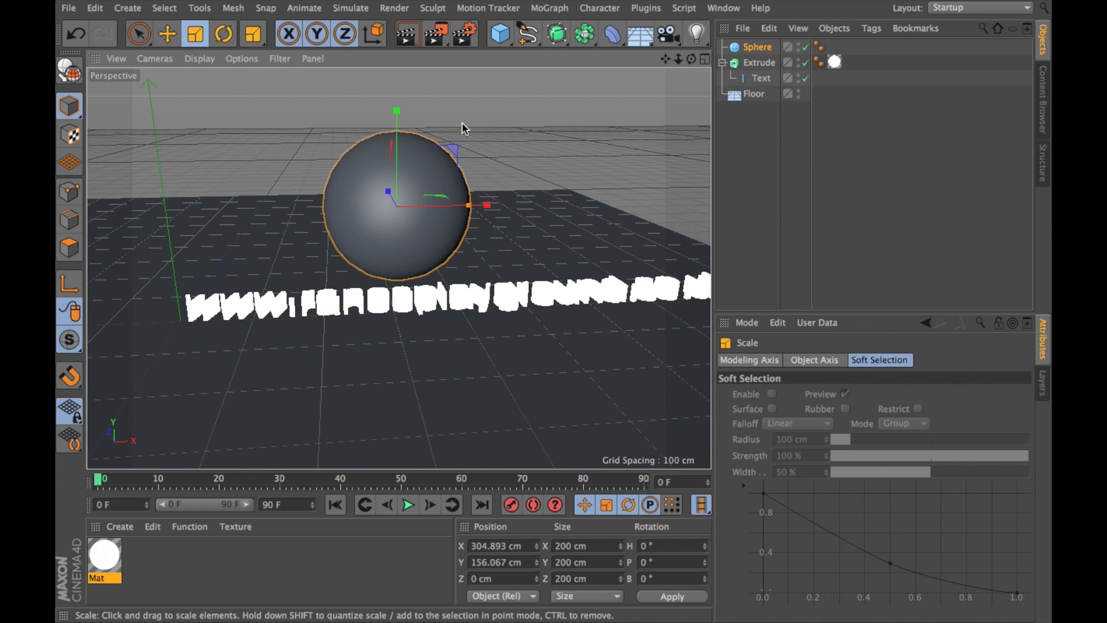
{"action": "left_click_drag", "start_coordinate": [606, 126], "coordinate": [209, 327]}
{"action": "left_click", "coordinate": [410, 311]}
{"action": "left_click", "coordinate": [486, 223]}
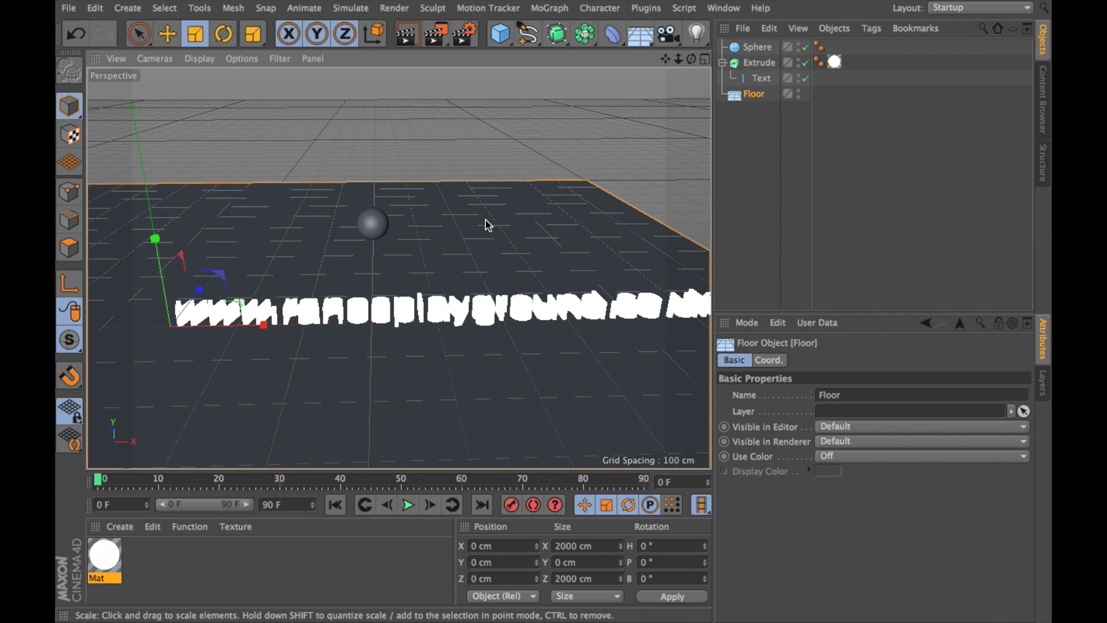
- Add a MoGraph Cloner and nest the Sphere inside it
{"action": "left_click", "coordinate": [549, 8]}
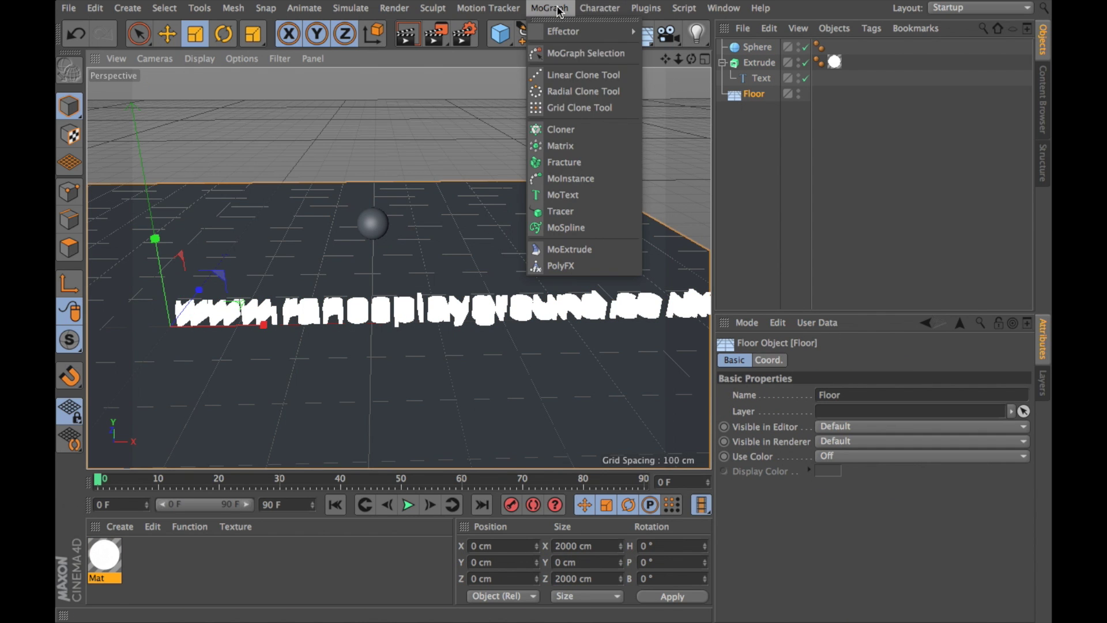
{"action": "left_click", "coordinate": [578, 134]}
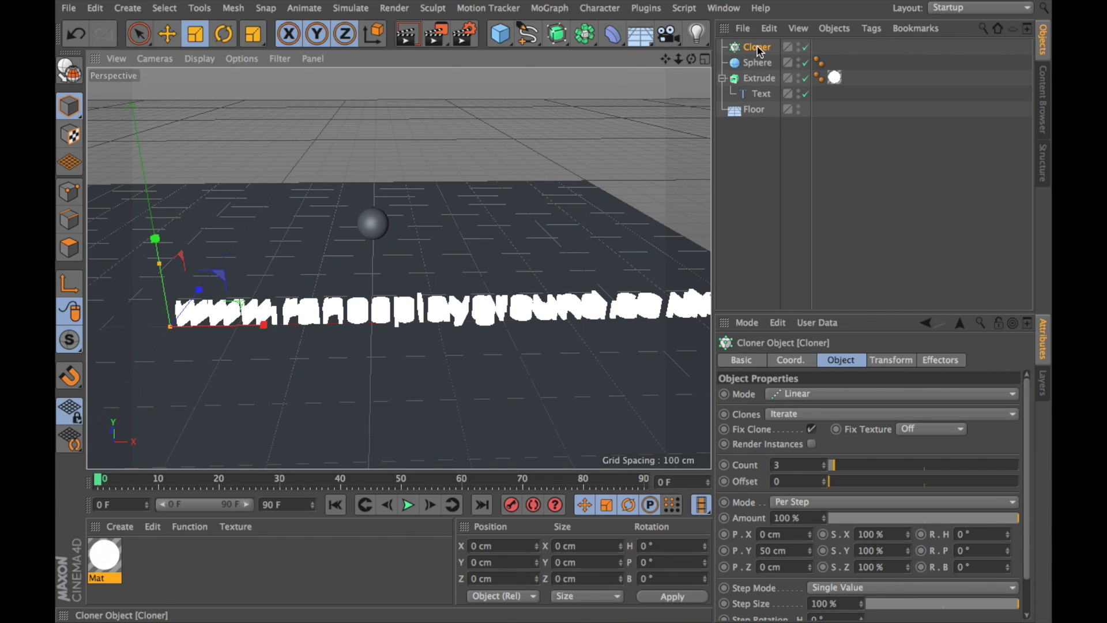
{"action": "left_click", "coordinate": [756, 63]}
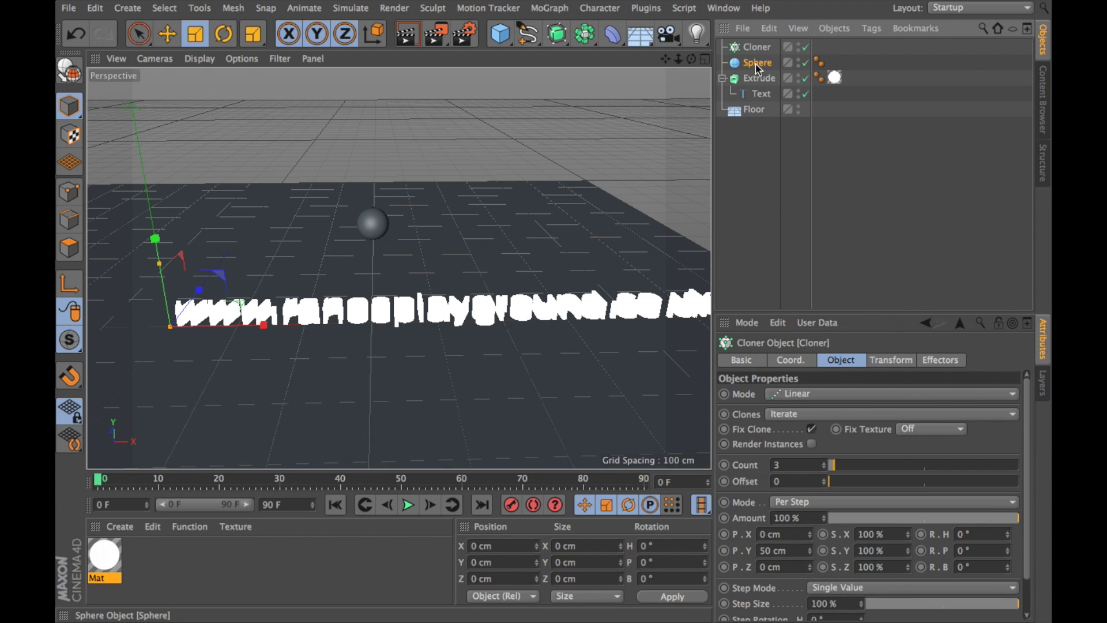
{"action": "left_click_drag", "start_coordinate": [756, 65], "coordinate": [760, 50]}
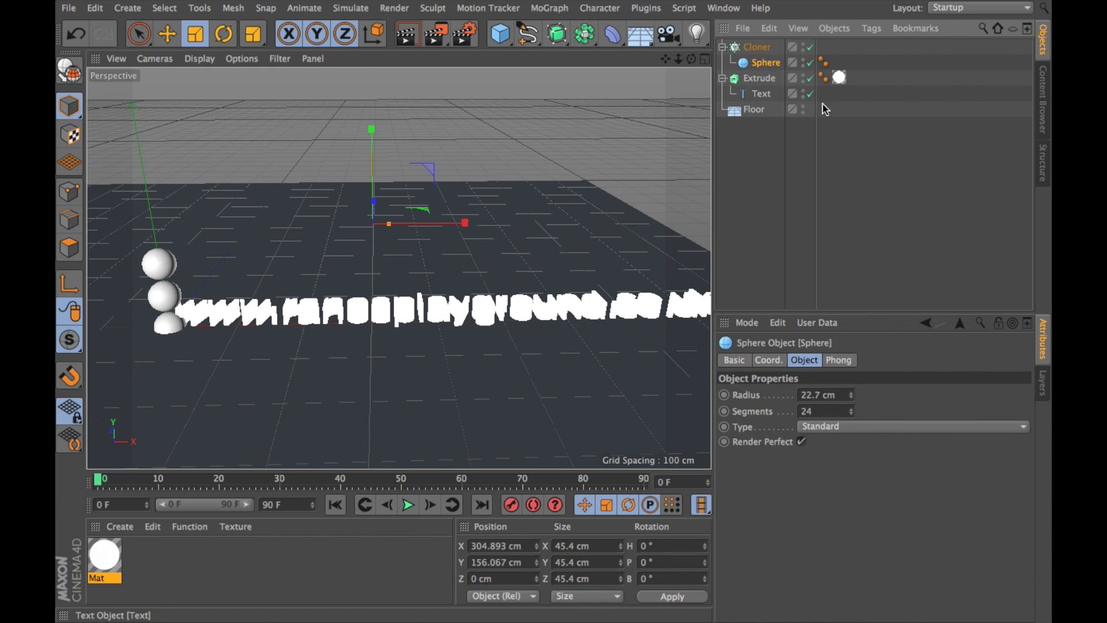
- Set the Cloner to Grid Array mode with a count of 5, 5, 5
{"action": "left_click", "coordinate": [759, 47]}
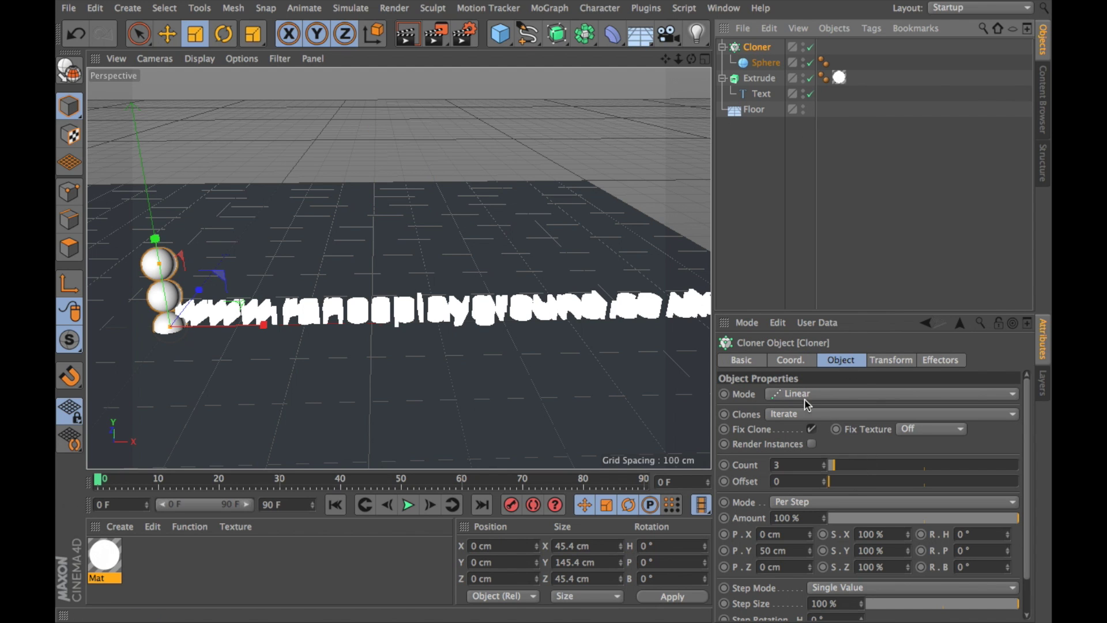
{"action": "left_click", "coordinate": [824, 396]}
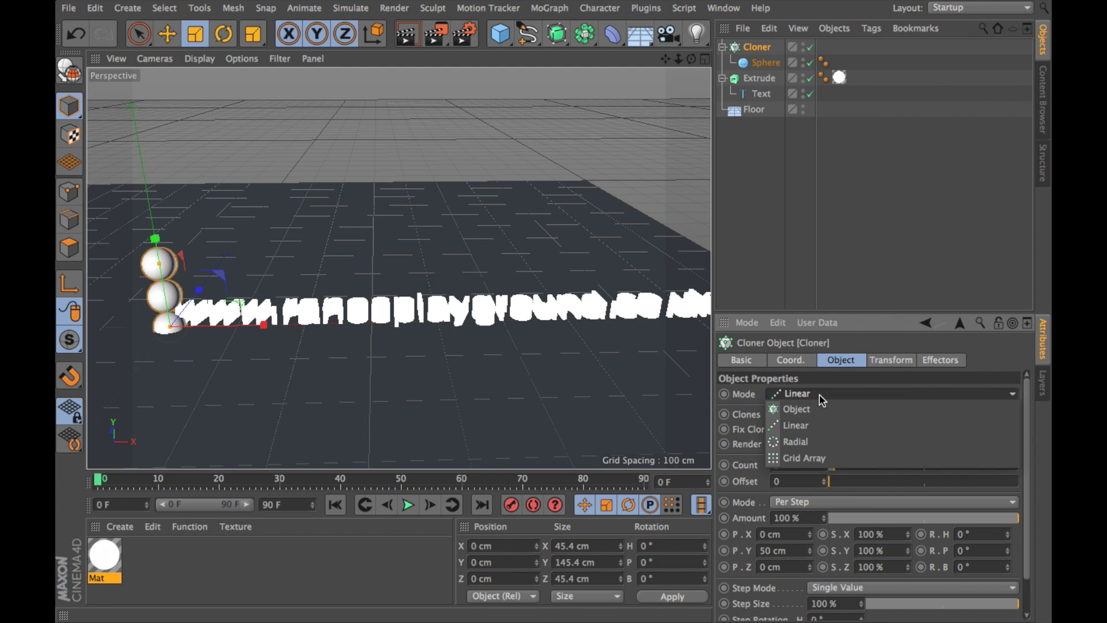
{"action": "left_click", "coordinate": [831, 459]}
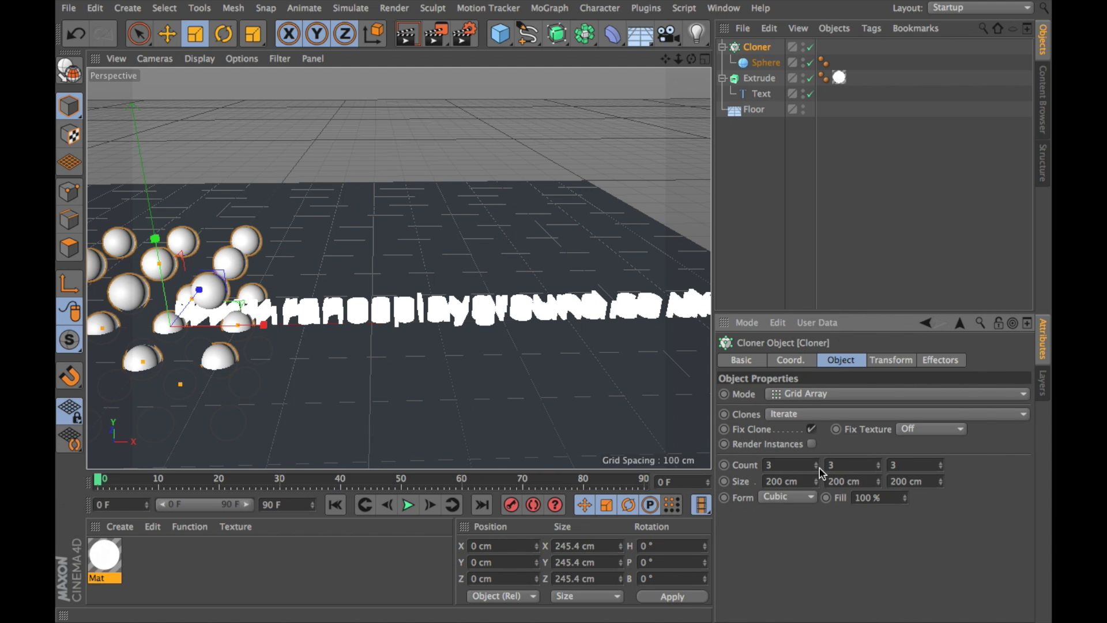
{"action": "double_click", "coordinate": [799, 467]}
{"action": "type", "text": "555"}
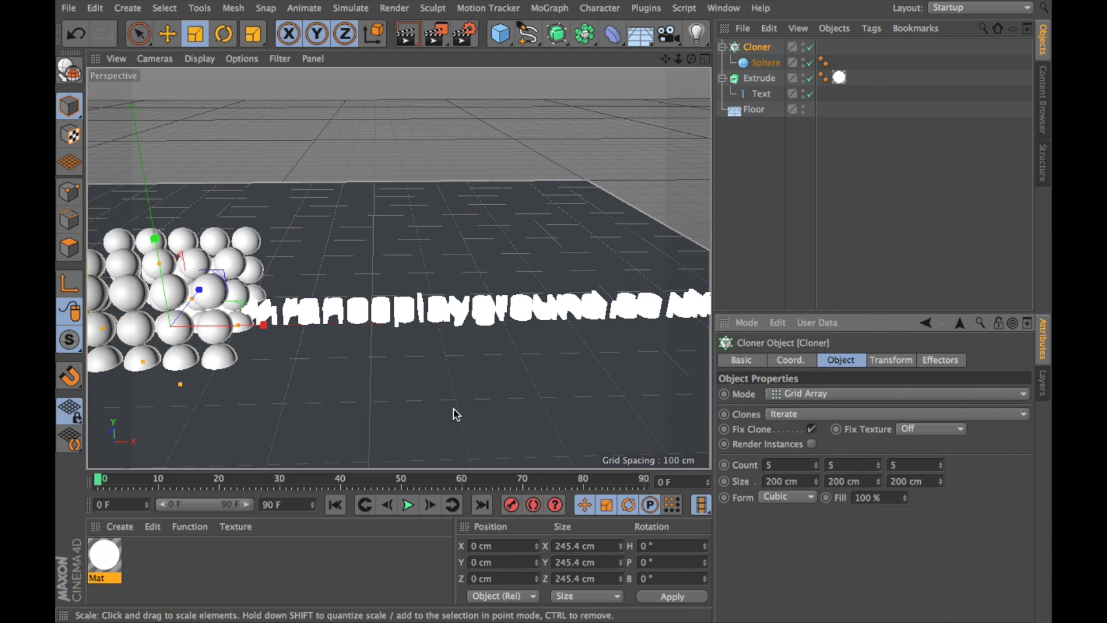
{"action": "mouse_move", "coordinate": [375, 386]}
{"action": "left_mouse_down", "text": "alt"}
{"action": "mouse_move", "coordinate": [403, 390]}
{"action": "mouse_move", "coordinate": [356, 391]}
{"action": "mouse_move", "coordinate": [489, 375]}
{"action": "mouse_move", "coordinate": [241, 298]}
{"action": "left_mouse_up", "text": "alt"}
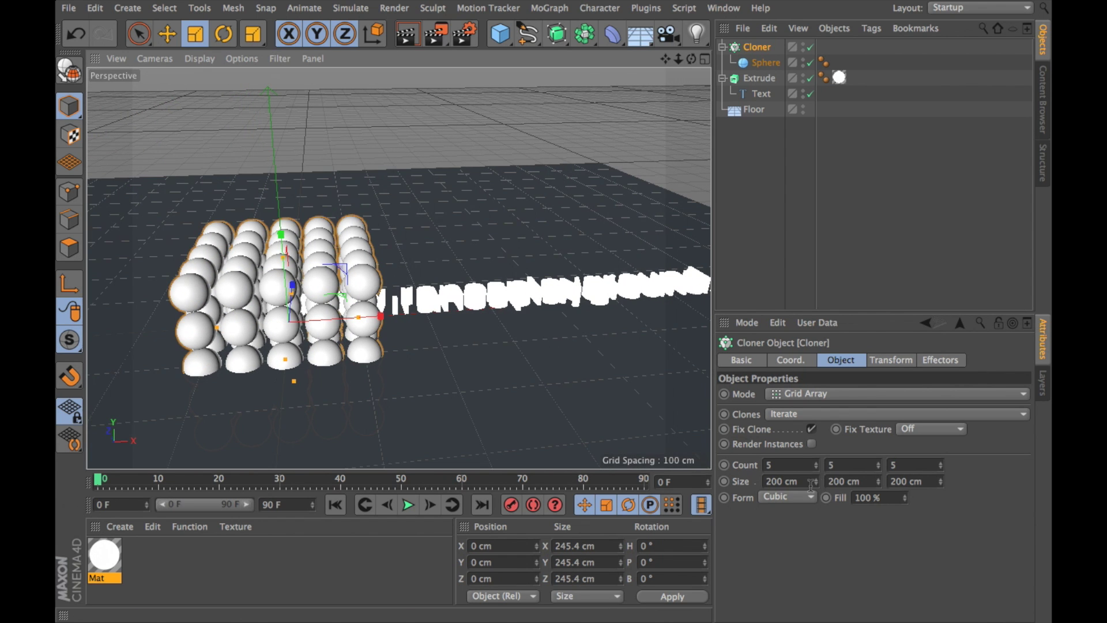
- Widen the grid's X spacing to 257 cm and move the sphere block up and right
{"action": "left_click_drag", "start_coordinate": [812, 486], "coordinate": [883, 482]}
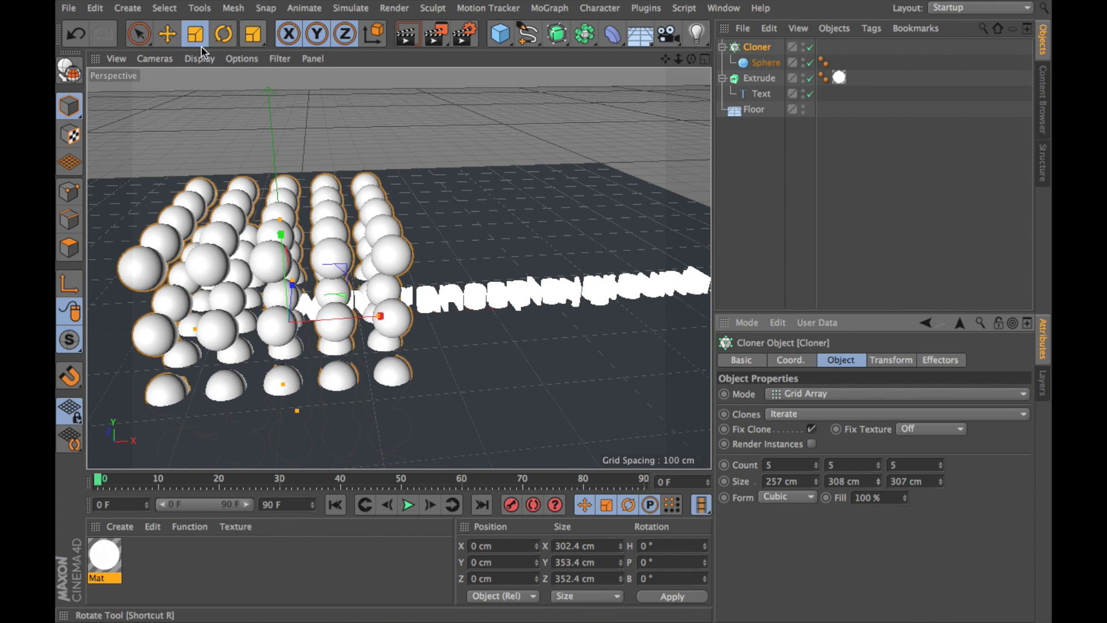
{"action": "left_click", "coordinate": [167, 33]}
{"action": "left_click_drag", "start_coordinate": [279, 233], "coordinate": [323, 184]}
{"action": "left_click_drag", "start_coordinate": [477, 197], "coordinate": [497, 277], "text": "alt"}
{"action": "left_click_drag", "start_coordinate": [438, 323], "coordinate": [405, 399], "text": "alt"}
{"action": "scroll", "coordinate": [493, 395], "scroll_direction": "down", "scroll_amount": 5}
{"action": "left_click_drag", "start_coordinate": [493, 395], "coordinate": [552, 398], "text": "alt"}
{"action": "left_click_drag", "start_coordinate": [545, 346], "coordinate": [600, 271]}
- Increase the grid's Y spacing to 320 cm and nudge the block slightly along Z
{"action": "left_click", "coordinate": [755, 47]}
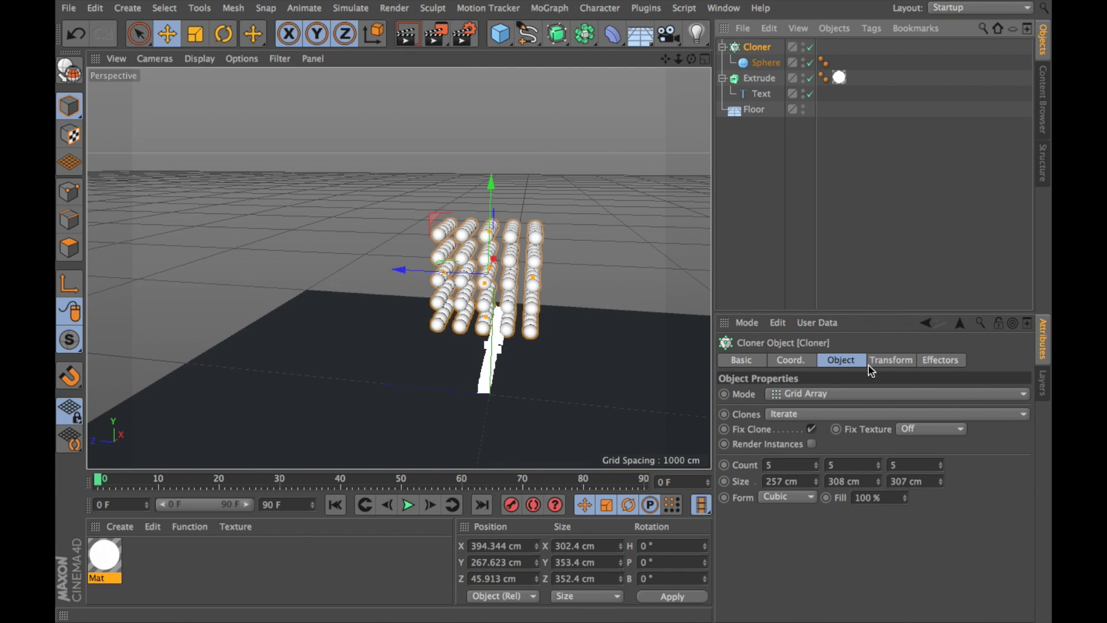
{"action": "left_click_drag", "start_coordinate": [884, 489], "coordinate": [946, 483]}
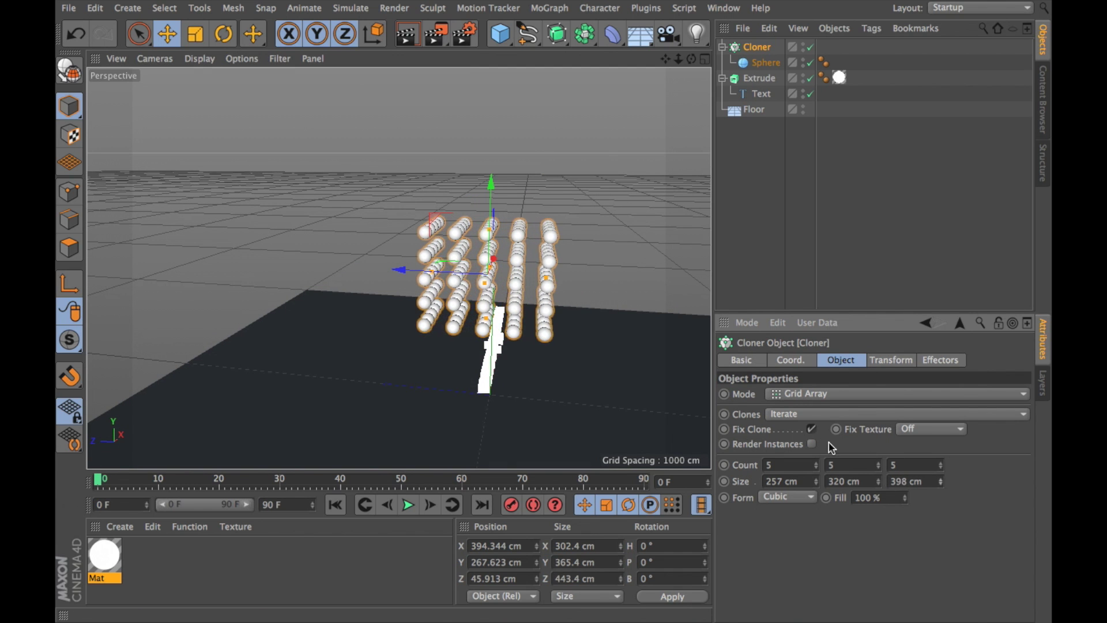
{"action": "mouse_move", "coordinate": [606, 299]}
{"action": "left_mouse_down", "text": "alt"}
{"action": "mouse_move", "coordinate": [487, 348]}
{"action": "mouse_move", "coordinate": [495, 324]}
{"action": "left_mouse_up", "text": "alt"}
{"action": "mouse_move", "coordinate": [611, 442]}
{"action": "left_mouse_down", "text": "alt"}
{"action": "mouse_move", "coordinate": [573, 375]}
{"action": "mouse_move", "coordinate": [511, 382]}
{"action": "mouse_move", "coordinate": [536, 377]}
{"action": "left_mouse_up", "text": "alt"}
- Create a new material Mat.1 and add a Beckmann reflectance layer
{"action": "left_click", "coordinate": [119, 526]}
{"action": "left_click", "coordinate": [171, 389]}
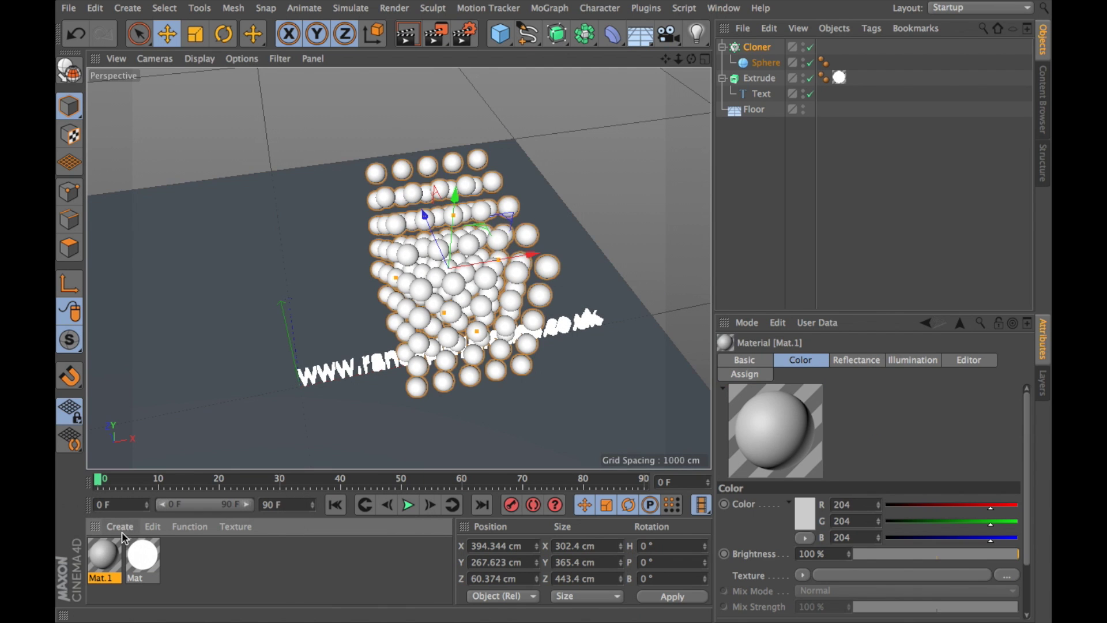
{"action": "double_click", "coordinate": [107, 563]}
{"action": "left_click", "coordinate": [346, 334]}
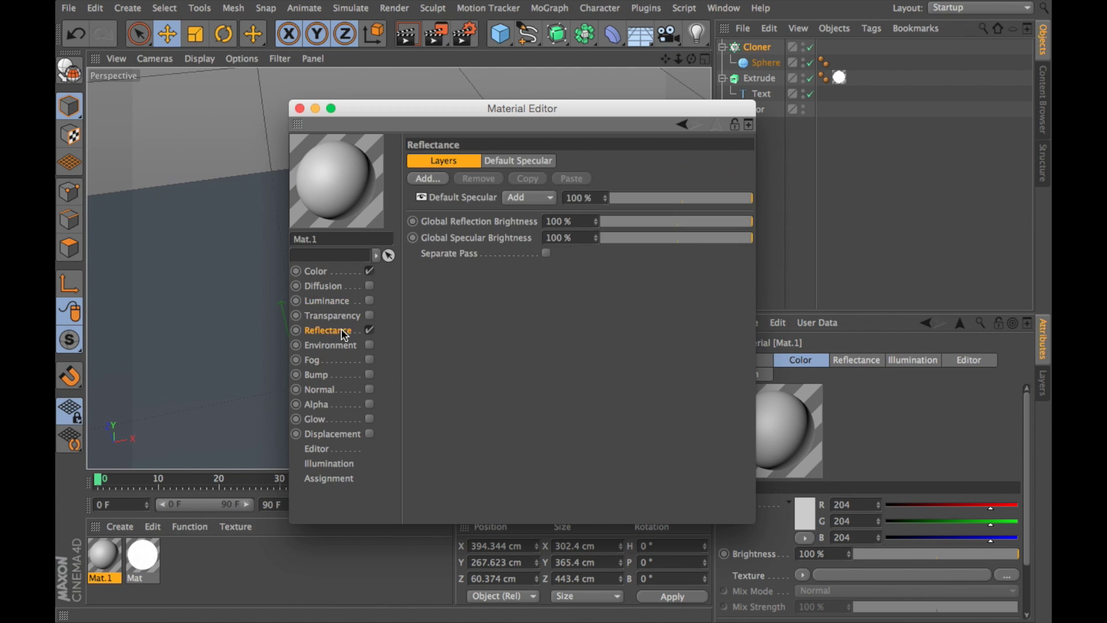
{"action": "left_click", "coordinate": [434, 180]}
{"action": "left_click", "coordinate": [522, 181]}
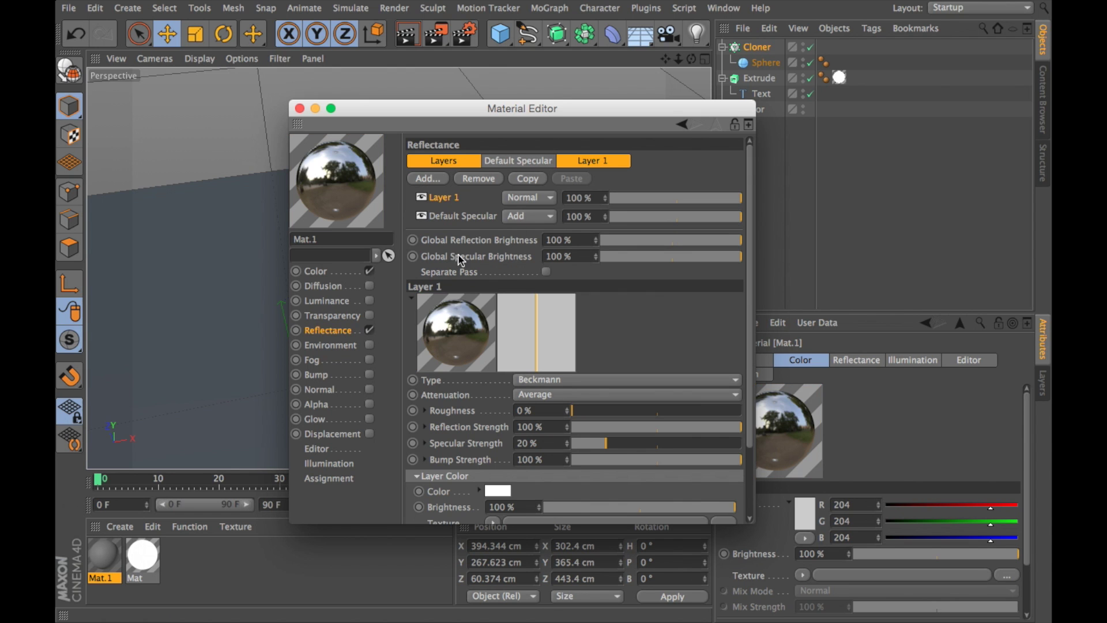
- Set Mat.1's base colour to black and apply it to the Cloner
{"action": "left_click", "coordinate": [315, 272]}
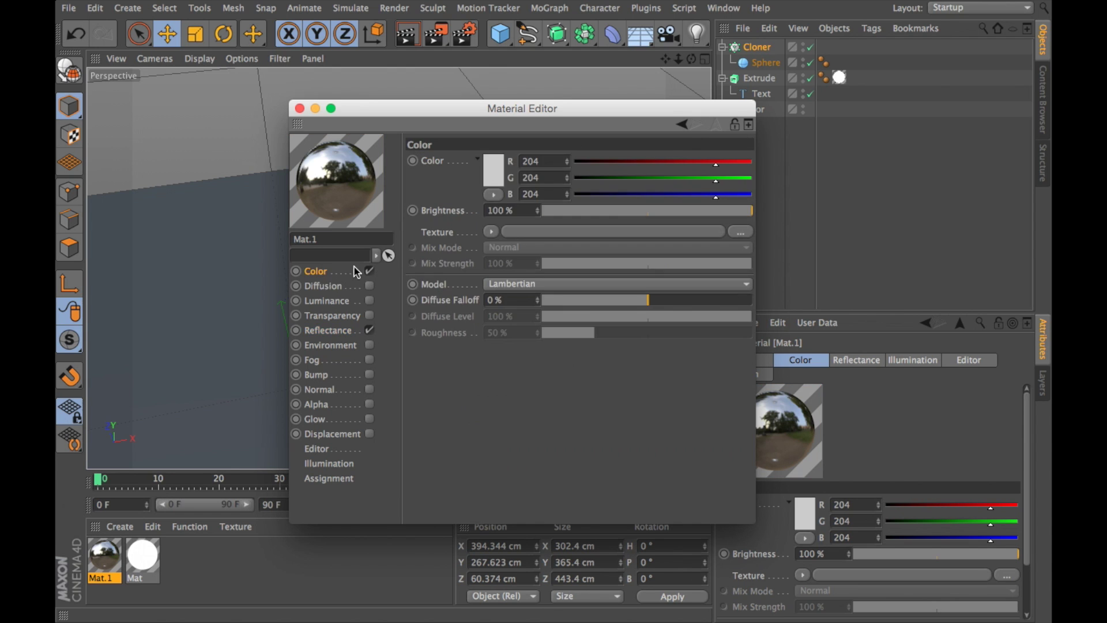
{"action": "left_click", "coordinate": [496, 174]}
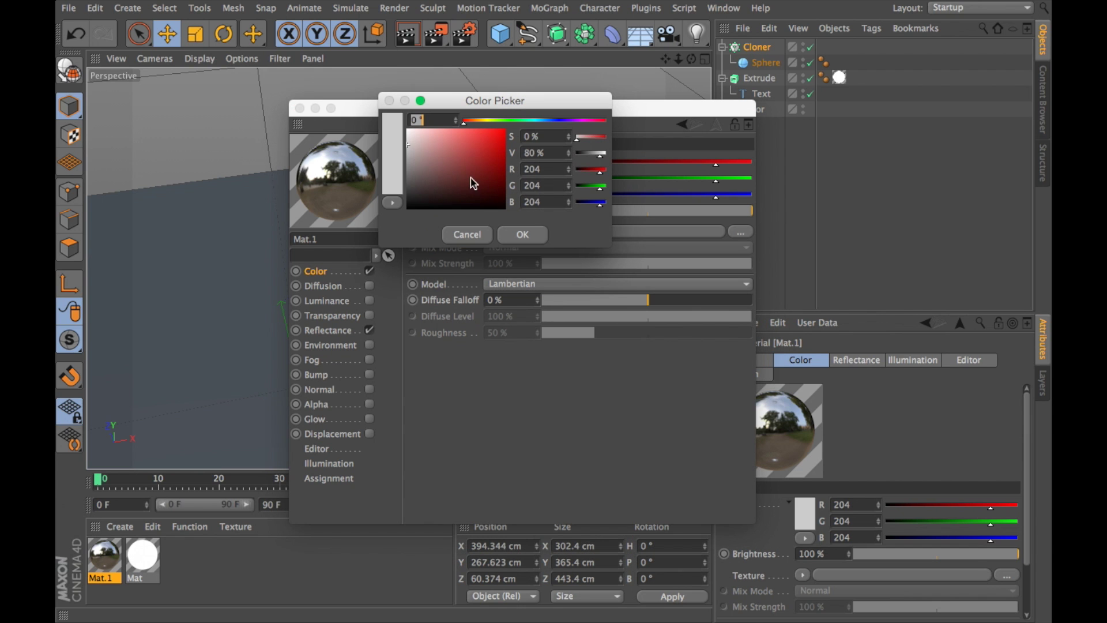
{"action": "left_click_drag", "start_coordinate": [495, 174], "coordinate": [395, 240]}
{"action": "left_click", "coordinate": [526, 234]}
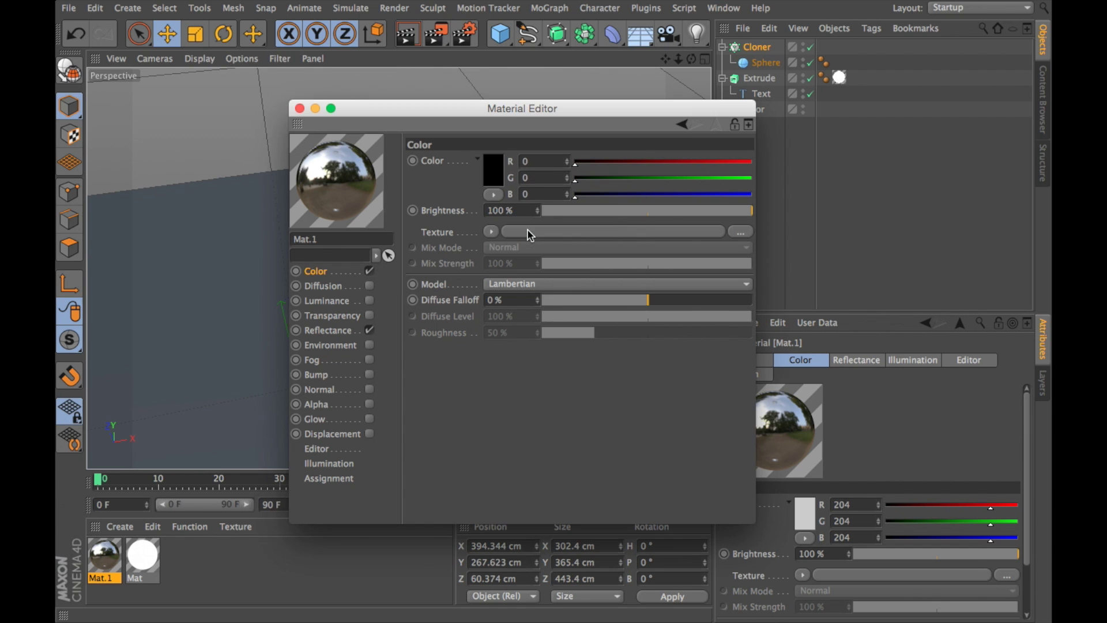
{"action": "left_click", "coordinate": [299, 108]}
{"action": "left_click_drag", "start_coordinate": [107, 559], "coordinate": [775, 50]}
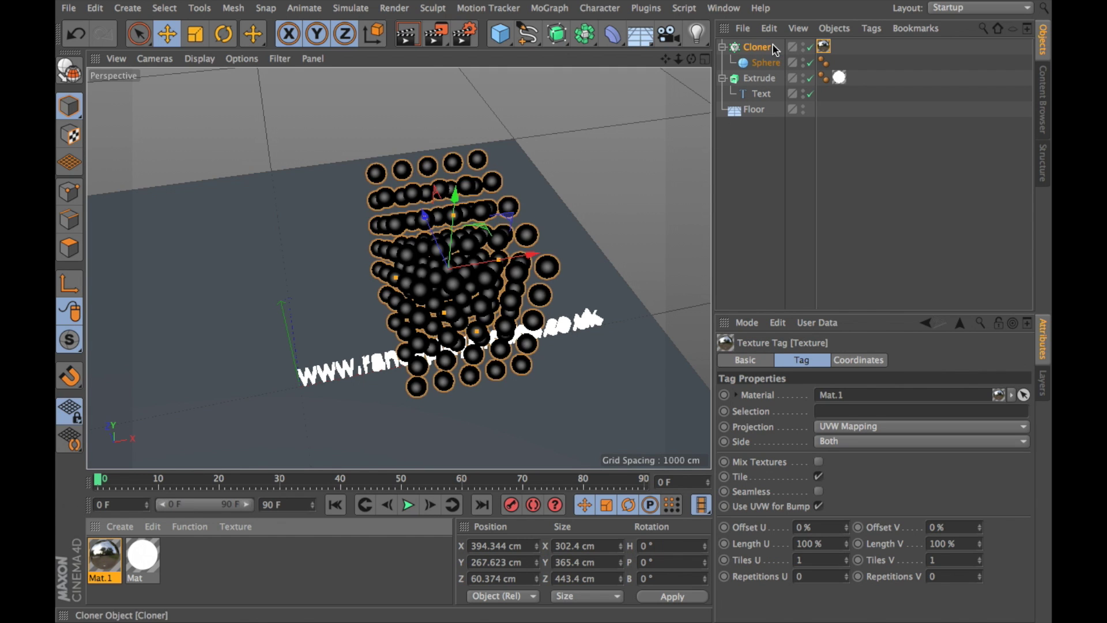
{"action": "left_click", "coordinate": [408, 34]}
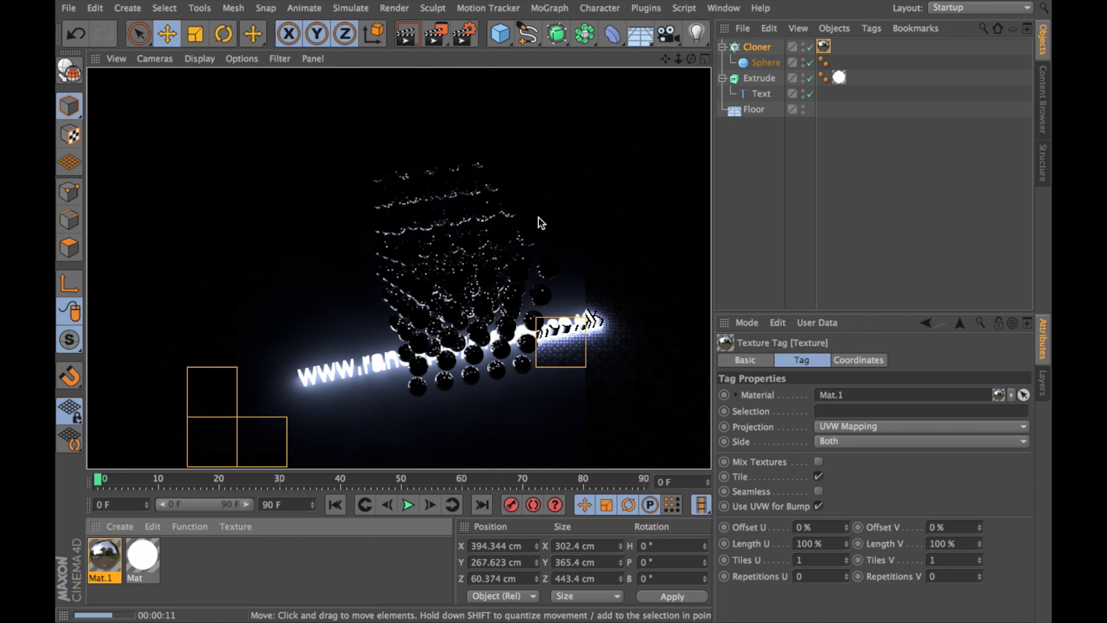
{"action": "left_click", "coordinate": [538, 261]}
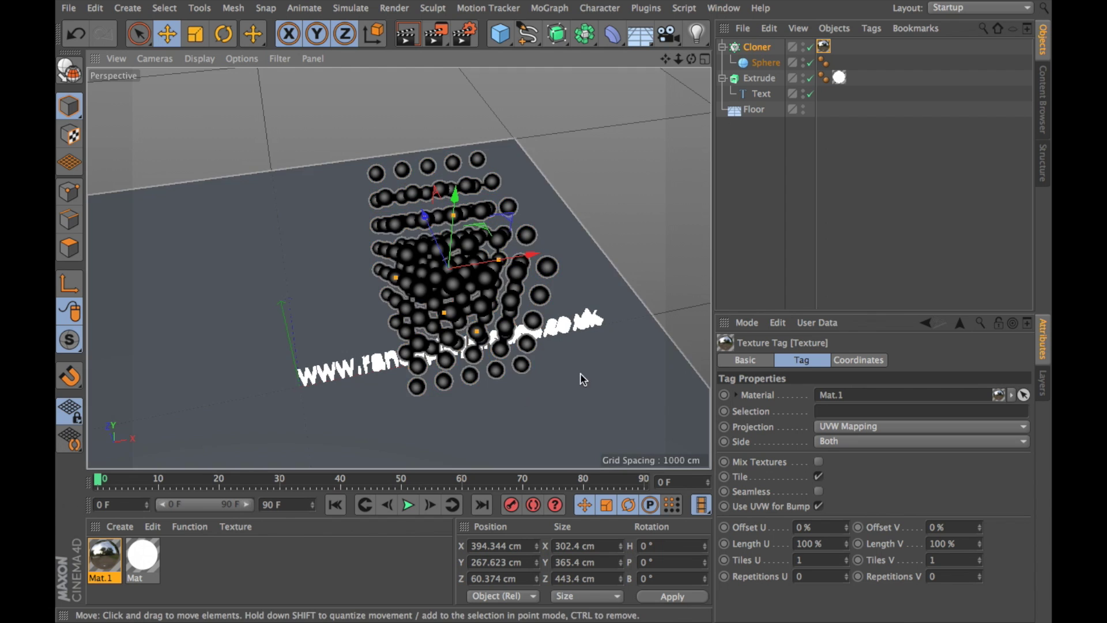
- Add a Rigid Body dynamics tag to the Floor
{"action": "left_click", "coordinate": [753, 109]}
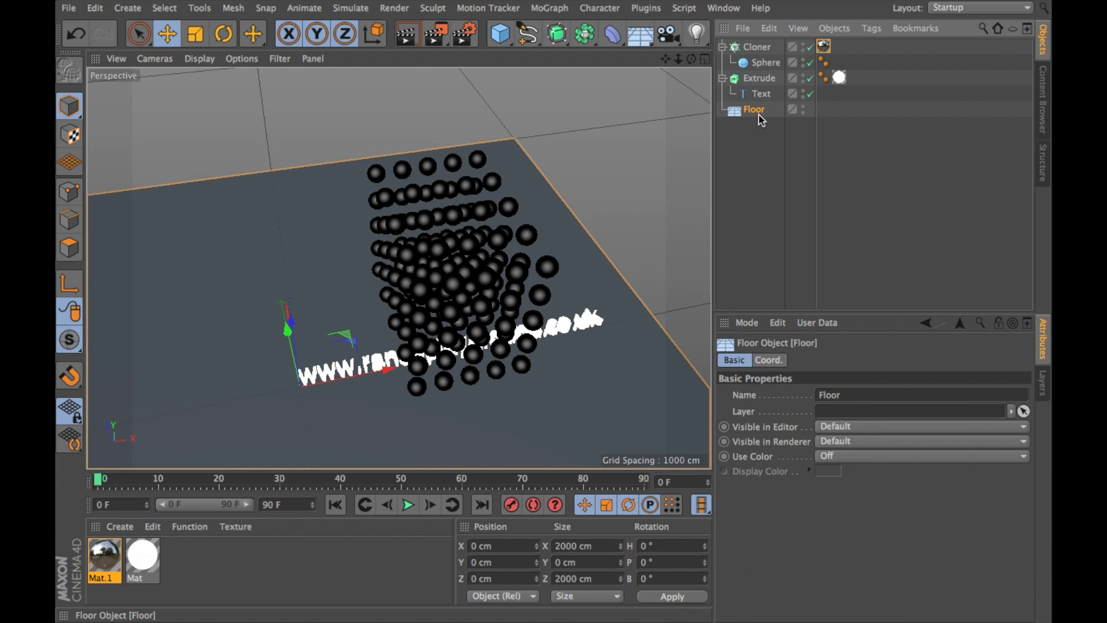
{"action": "right_click", "coordinate": [755, 110]}
{"action": "mouse_move", "coordinate": [827, 139]}
{"action": "mouse_move", "coordinate": [829, 197]}
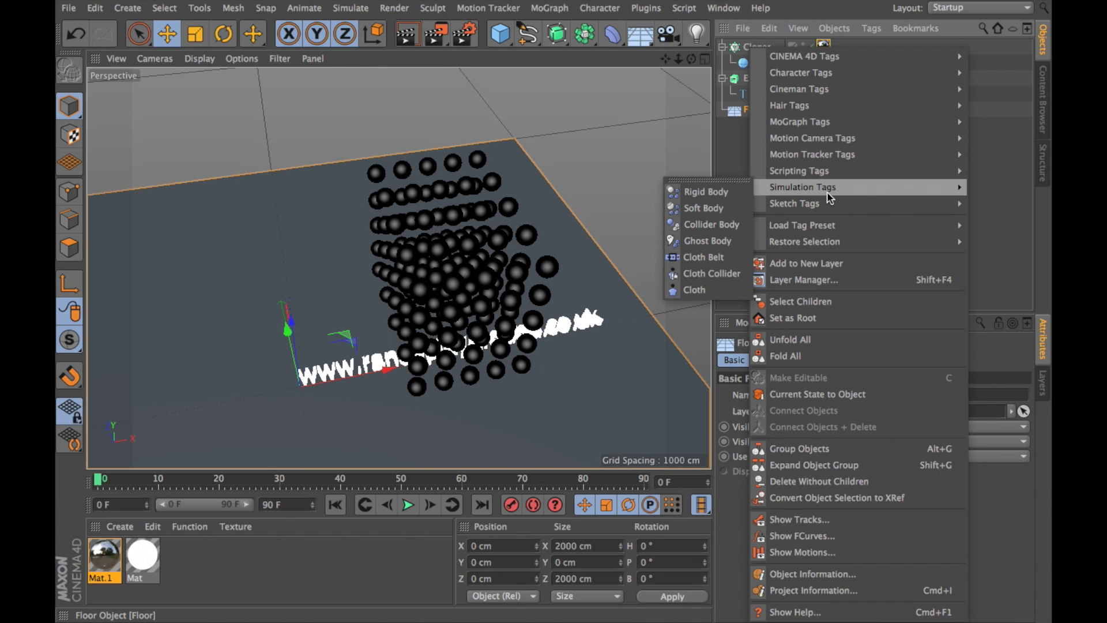
{"action": "left_click", "coordinate": [697, 192]}
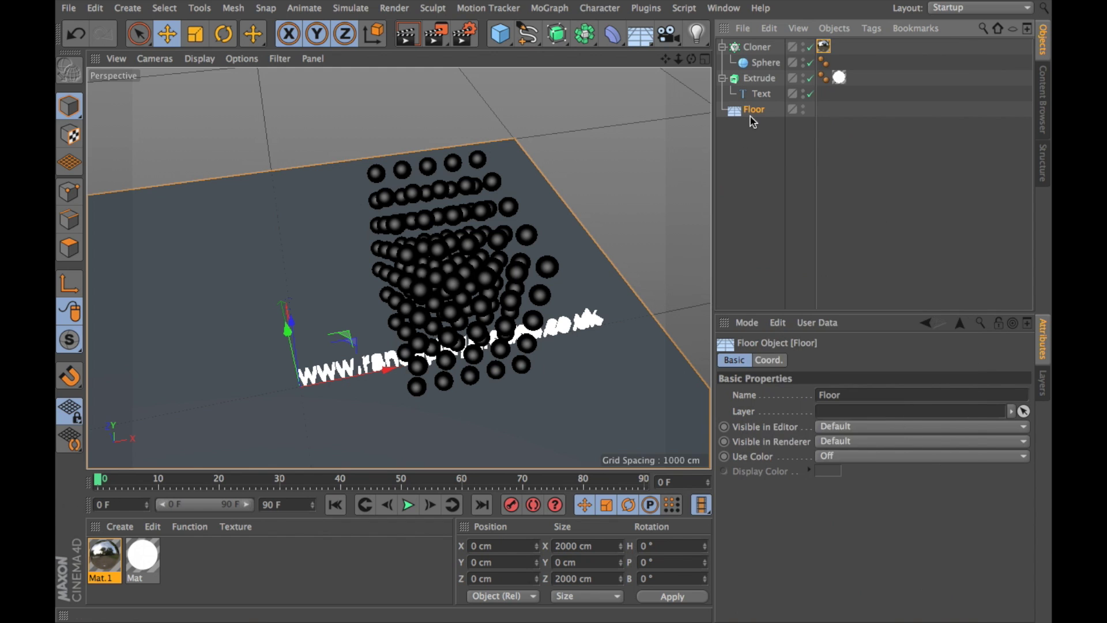
{"action": "right_click", "coordinate": [755, 109]}
{"action": "mouse_move", "coordinate": [791, 188]}
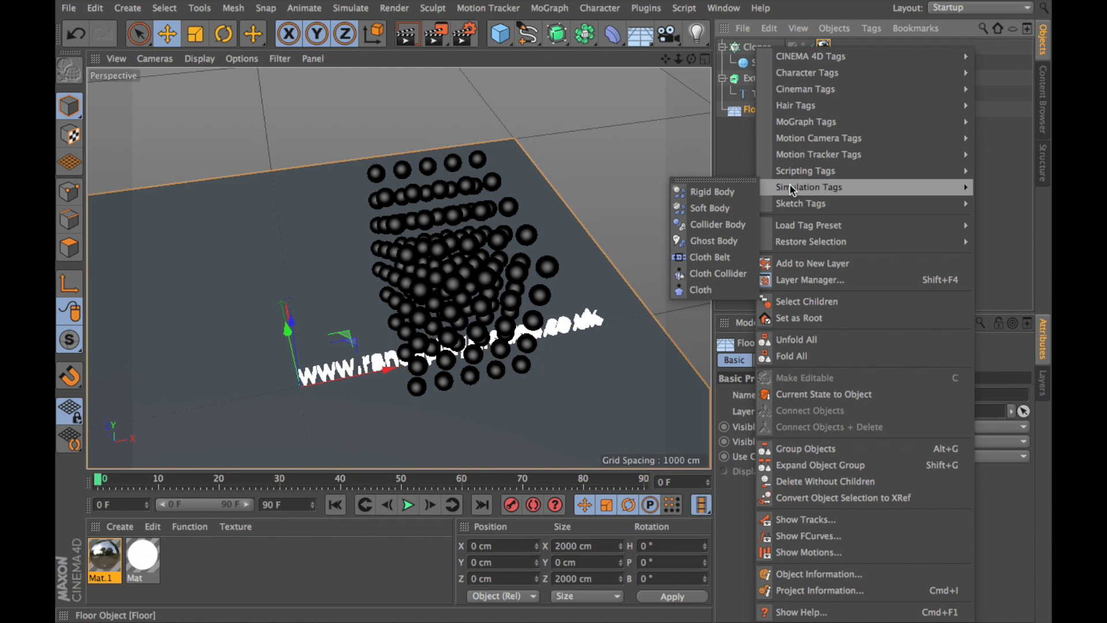
{"action": "left_click", "coordinate": [744, 192]}
{"action": "left_click", "coordinate": [766, 140]}
- Make the Extrude text a Collider Body
{"action": "left_click", "coordinate": [761, 81]}
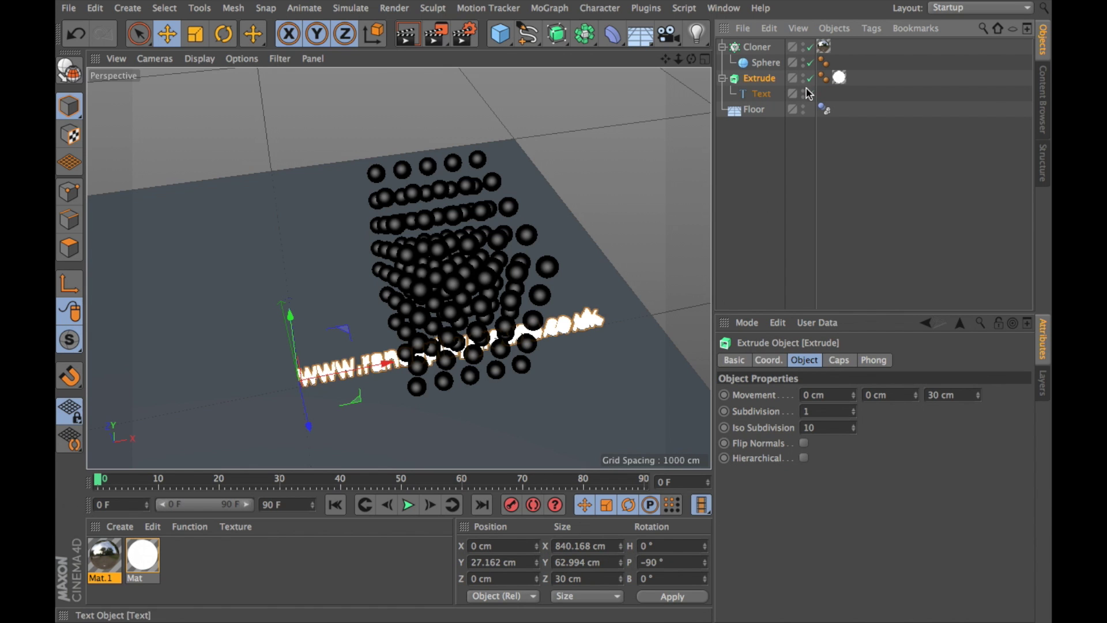
{"action": "right_click", "coordinate": [768, 81]}
{"action": "mouse_move", "coordinate": [826, 188]}
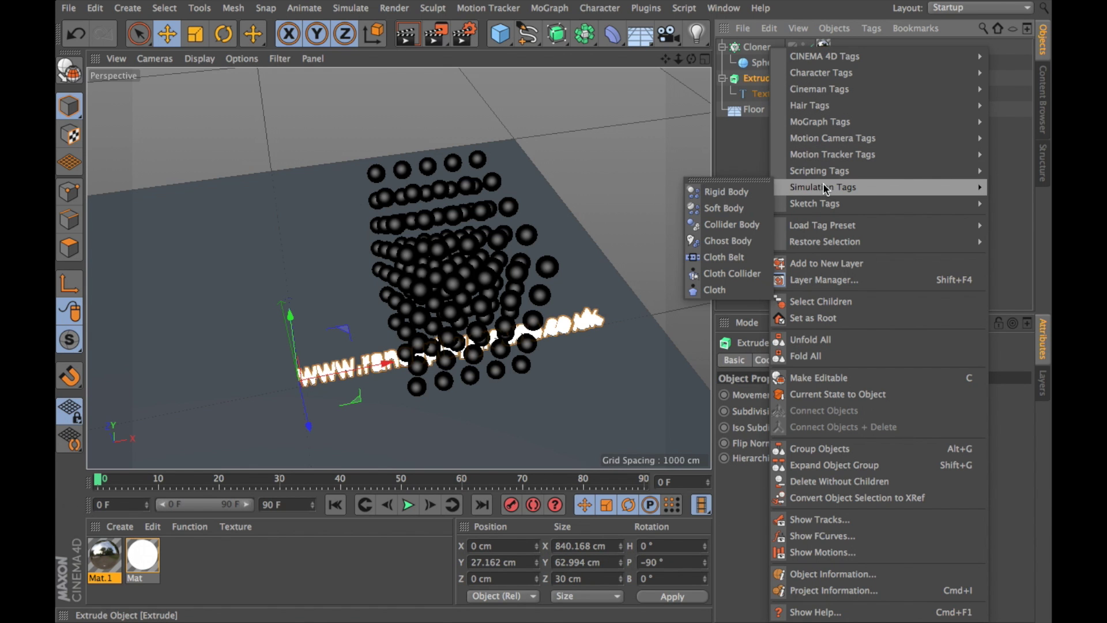
{"action": "left_click", "coordinate": [749, 226]}
{"action": "left_click", "coordinate": [748, 198]}
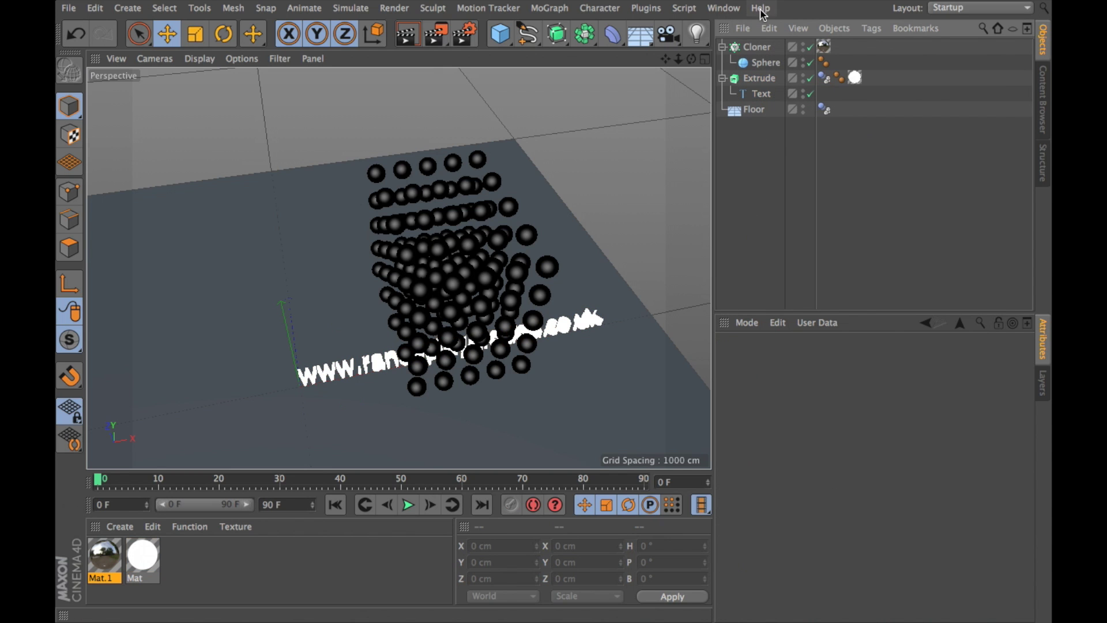
- Give the cloned Sphere a Rigid Body tag
{"action": "left_click", "coordinate": [767, 63]}
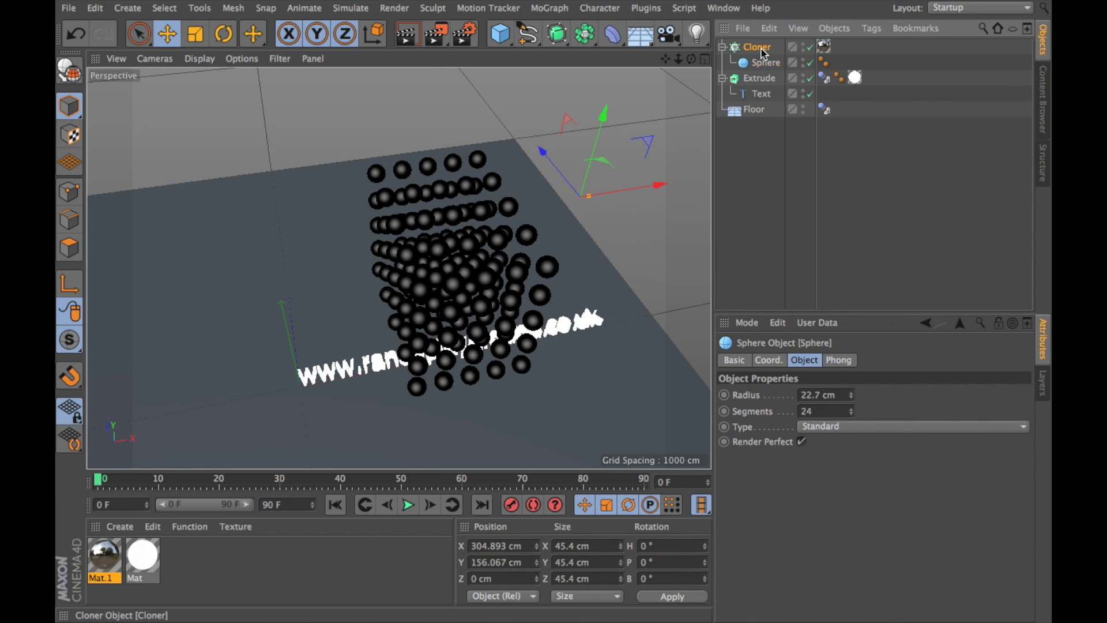
{"action": "left_click", "coordinate": [755, 50]}
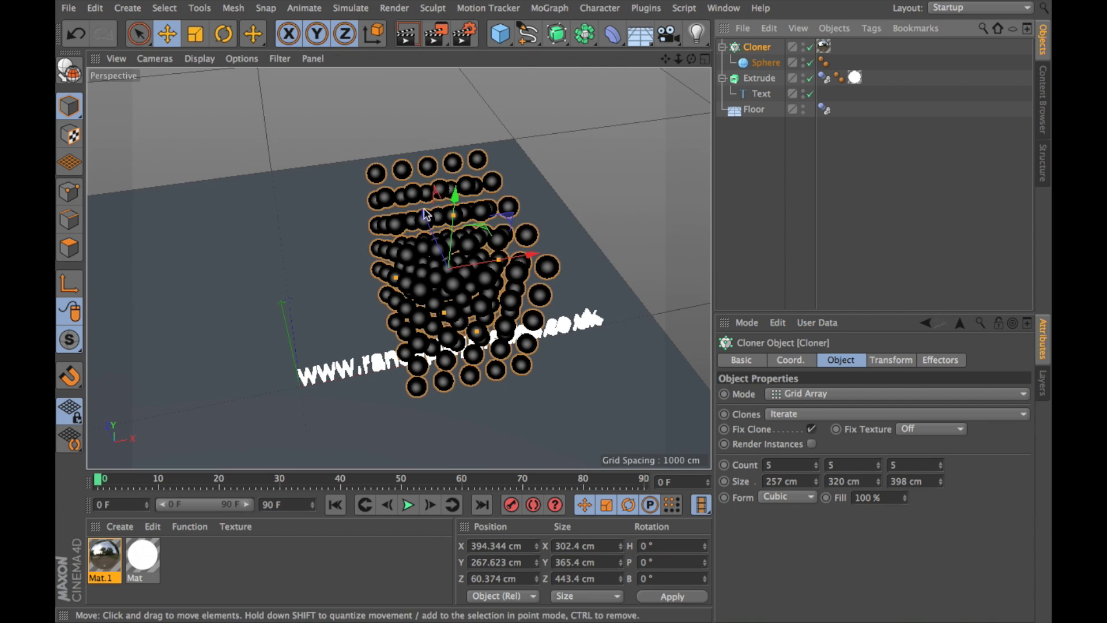
{"action": "left_click", "coordinate": [774, 67]}
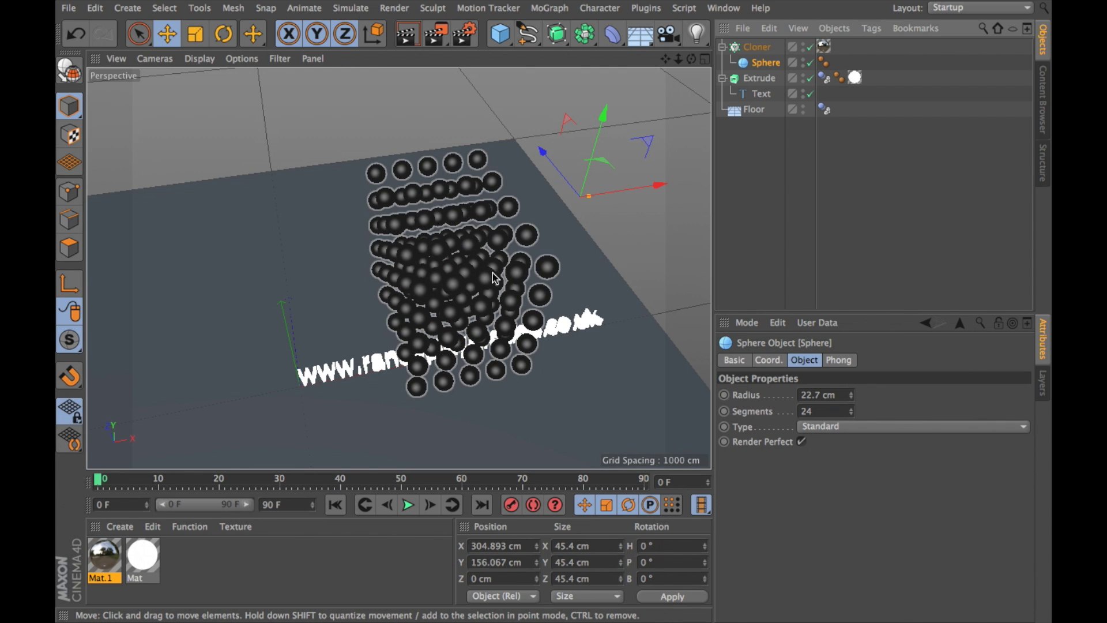
{"action": "right_click", "coordinate": [767, 63]}
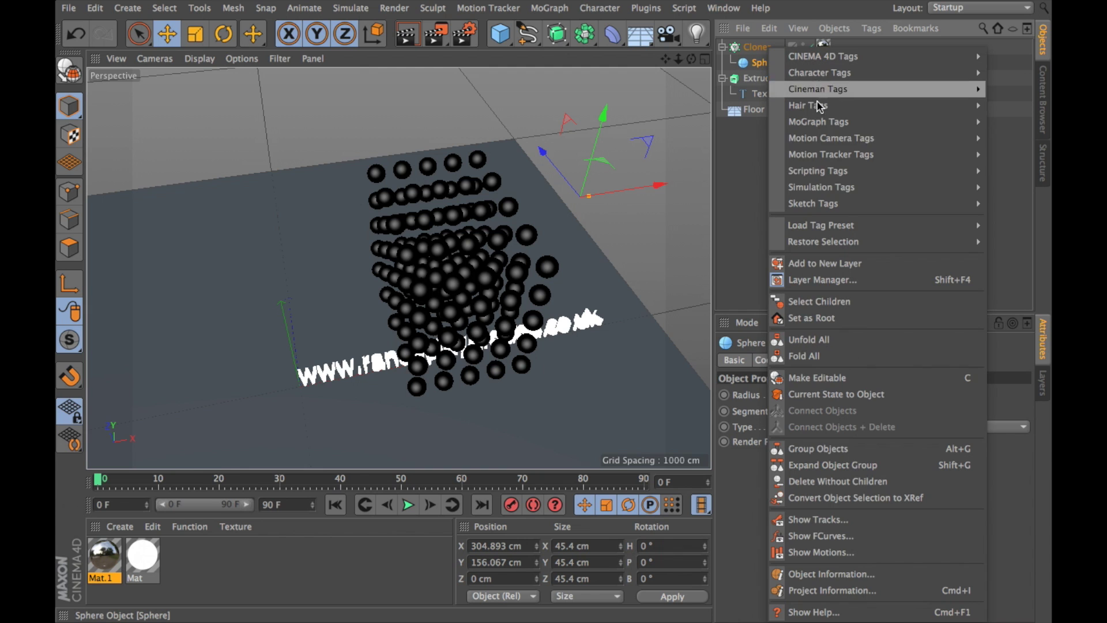
{"action": "mouse_move", "coordinate": [848, 190]}
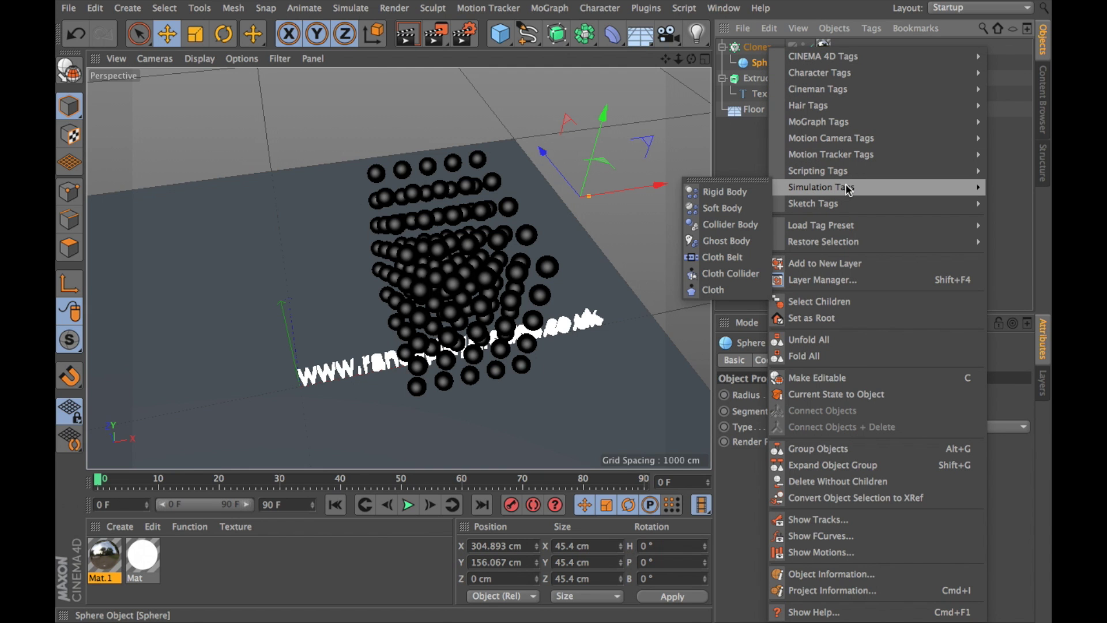
{"action": "left_click", "coordinate": [711, 197]}
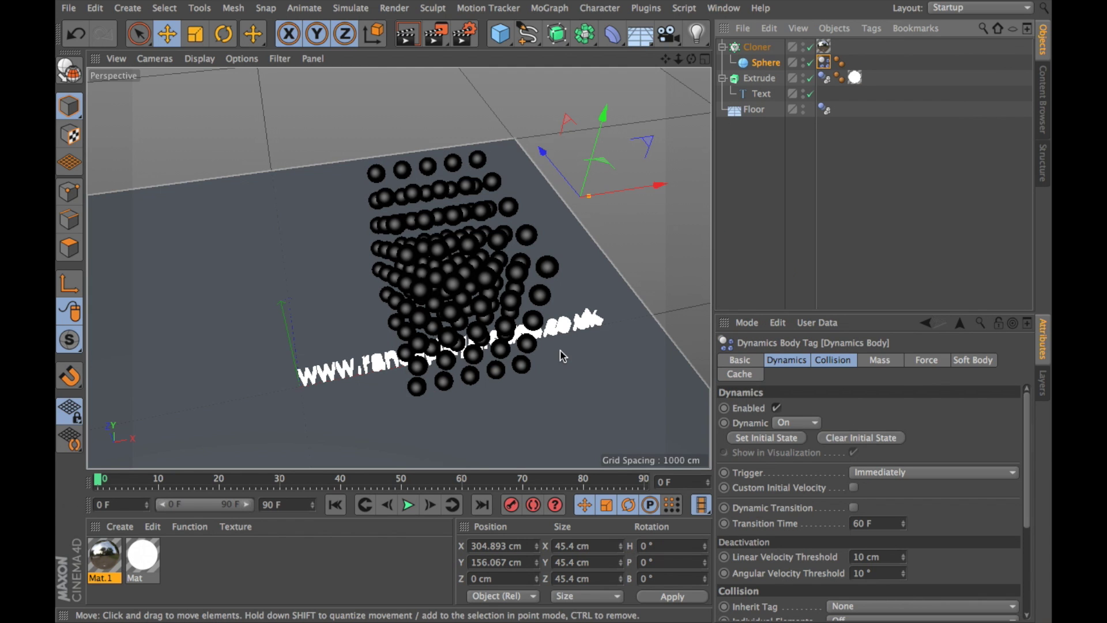
{"action": "left_click_drag", "start_coordinate": [558, 361], "coordinate": [563, 329], "text": "alt"}
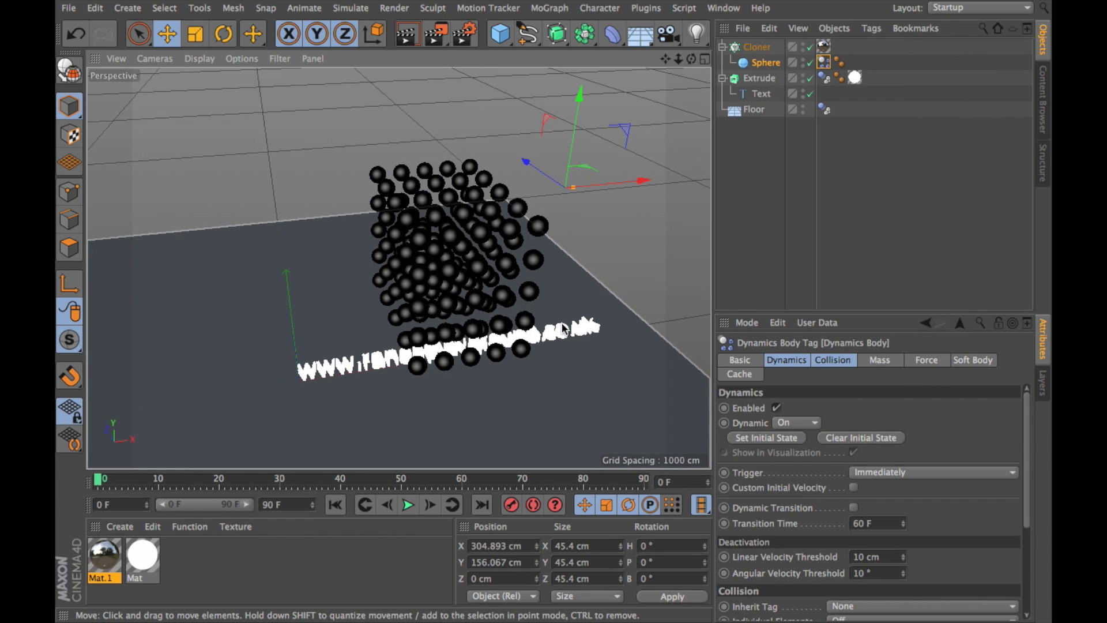
- Play the simulation, extend the timeline to 213 frames, and replay it to watch spheres scatter
{"action": "left_click", "coordinate": [408, 505]}
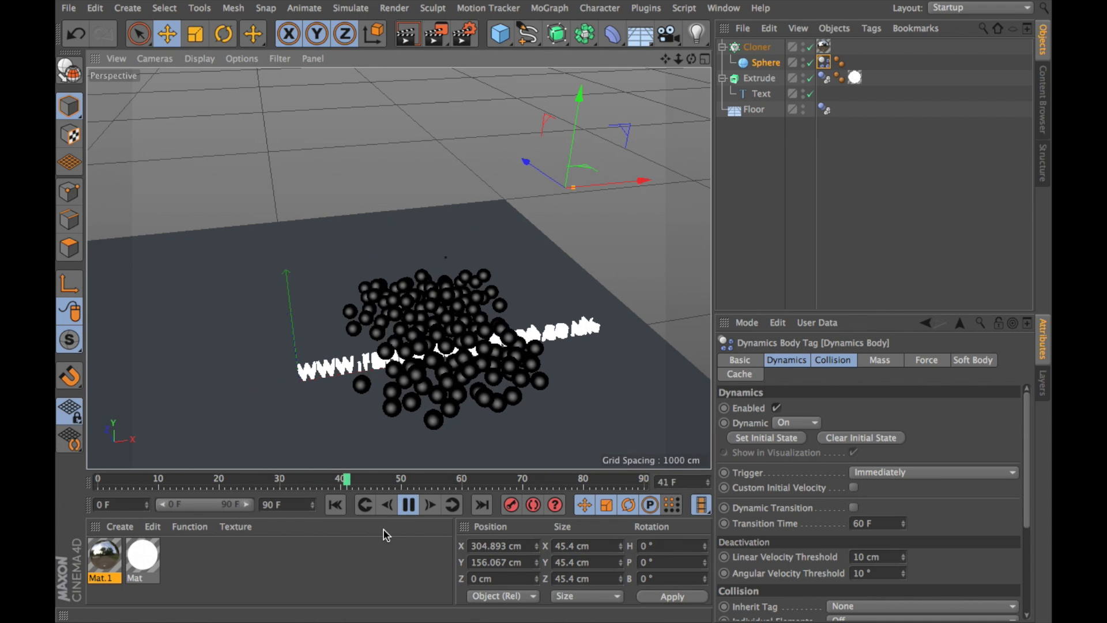
{"action": "left_click", "coordinate": [409, 505]}
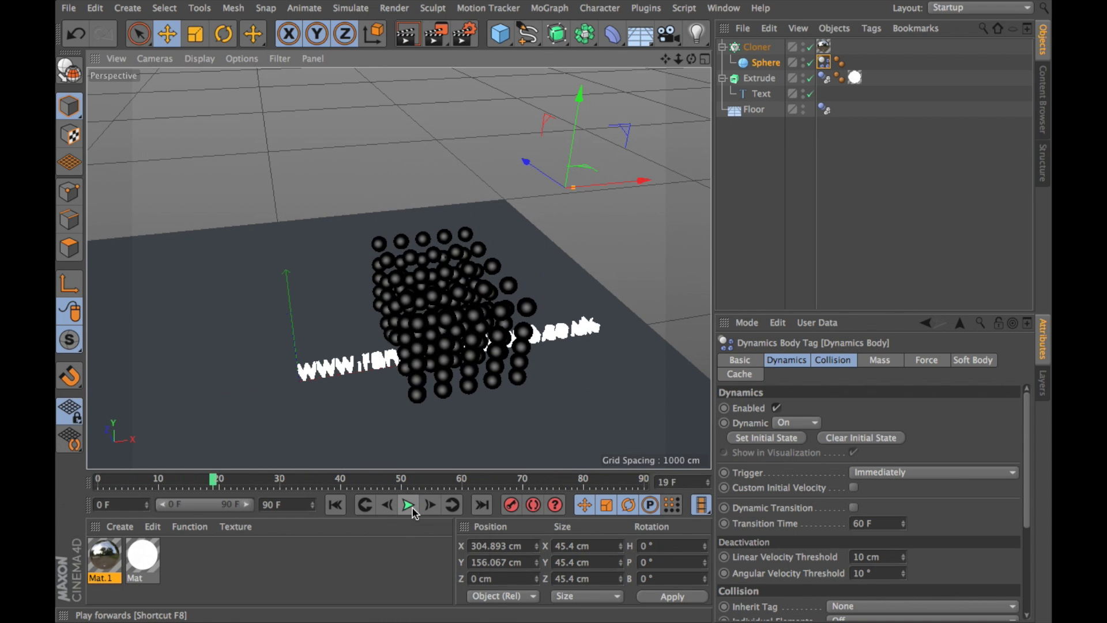
{"action": "left_click", "coordinate": [335, 506]}
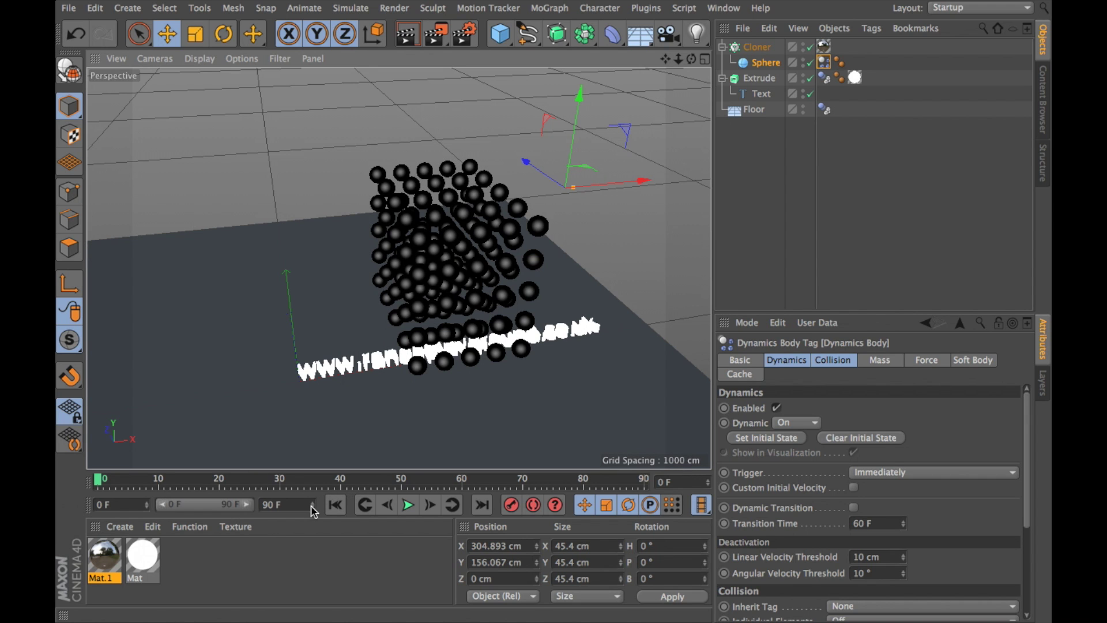
{"action": "left_click_drag", "start_coordinate": [312, 507], "coordinate": [313, 499]}
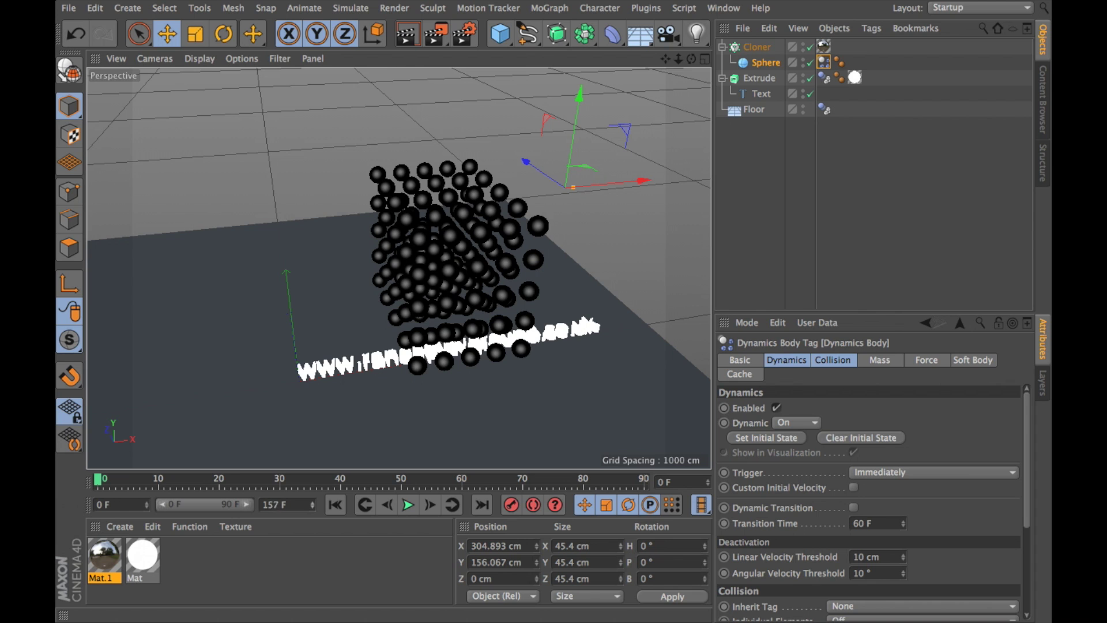
{"action": "mouse_move", "coordinate": [247, 505]}
{"action": "left_mouse_down"}
{"action": "mouse_move", "coordinate": [223, 510]}
{"action": "mouse_move", "coordinate": [252, 510]}
{"action": "left_mouse_up"}
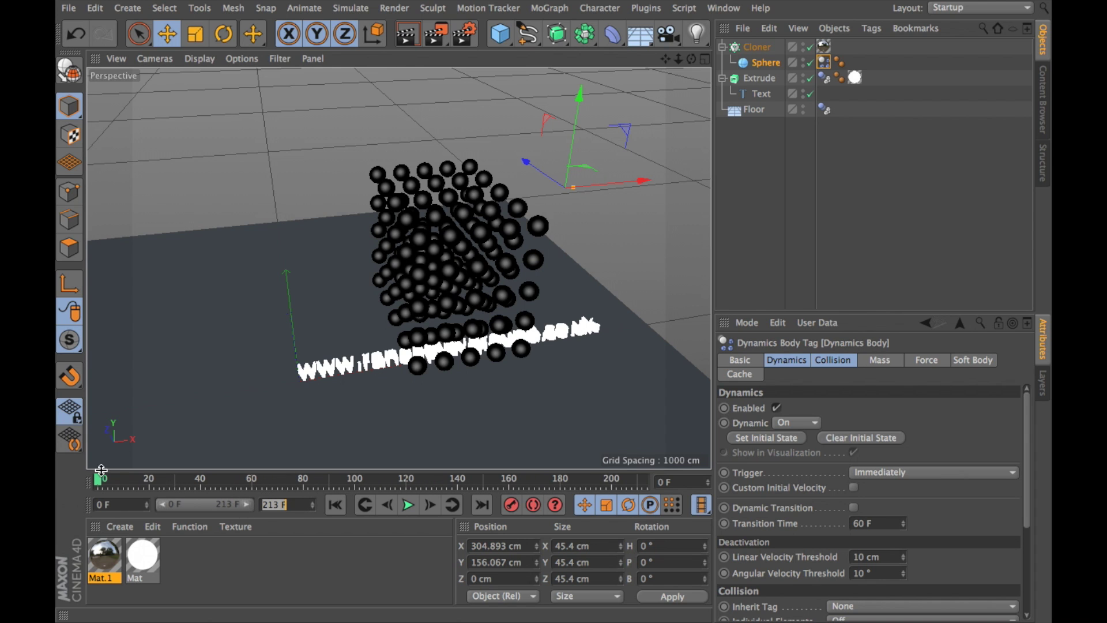
{"action": "left_click", "coordinate": [408, 504]}
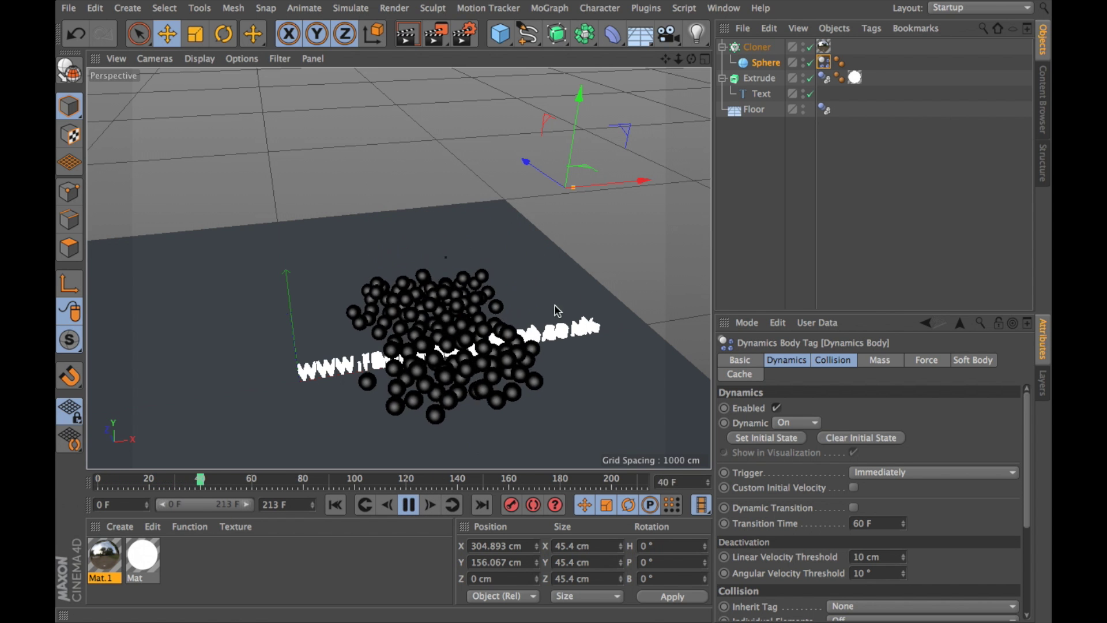
{"action": "left_click_drag", "start_coordinate": [438, 369], "coordinate": [452, 461], "text": "alt"}
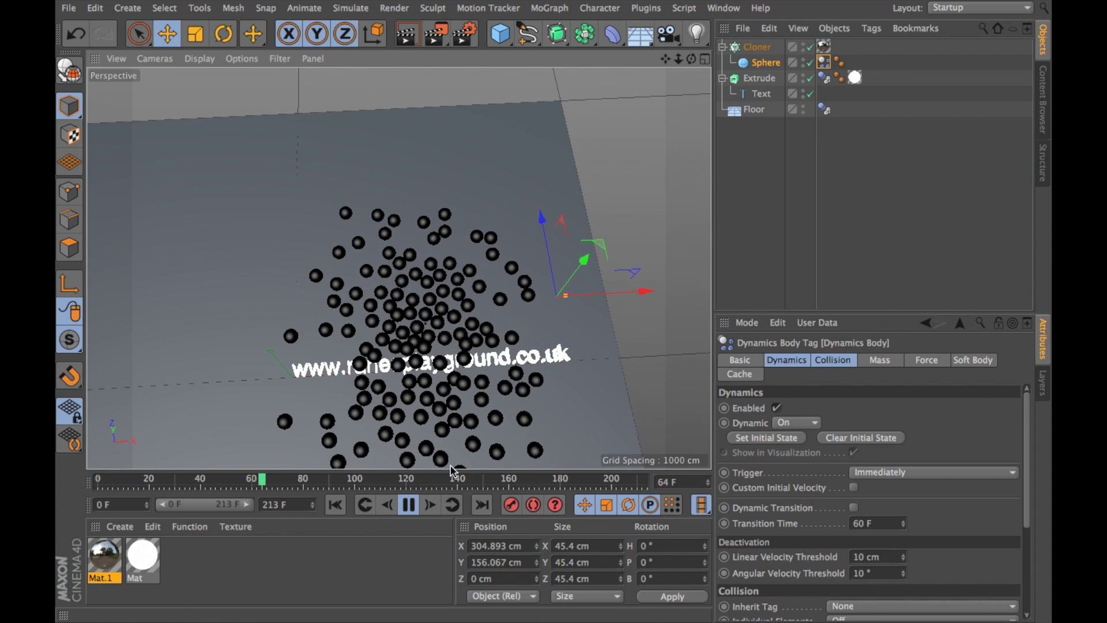
- Stop playback, rewind to frame 0, and undo the accidental sphere copy
{"action": "left_click", "coordinate": [409, 505]}
{"action": "left_click_drag", "start_coordinate": [455, 431], "coordinate": [465, 438], "text": "ctrl"}
{"action": "left_click", "coordinate": [334, 507]}
{"action": "left_click_drag", "start_coordinate": [588, 322], "coordinate": [595, 328], "text": "ctrl"}
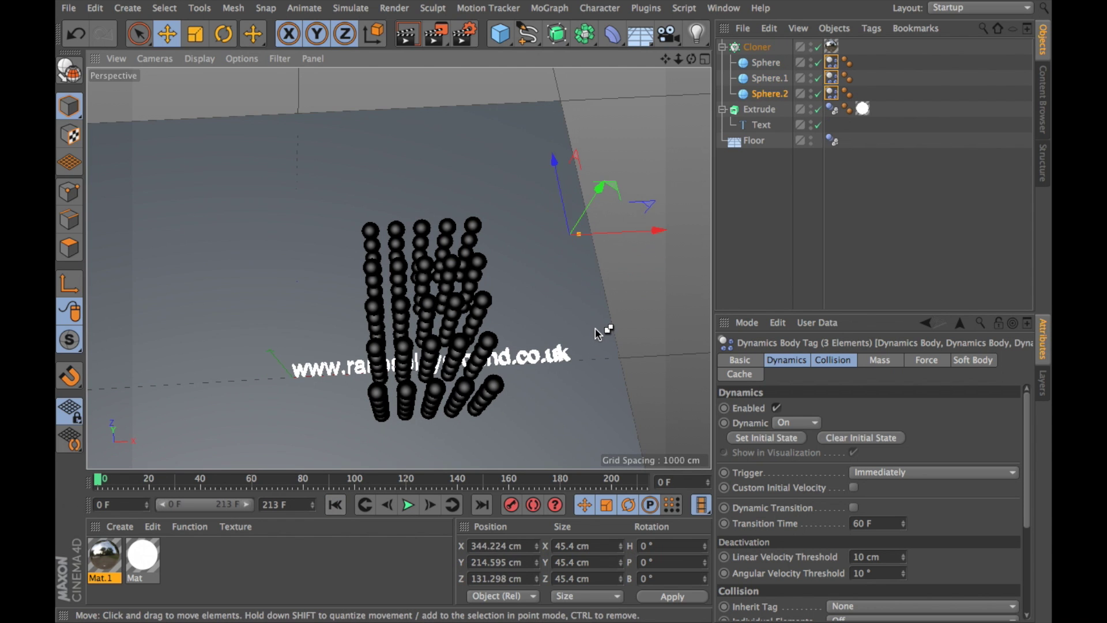
{"action": "key", "text": "ctrl+z"}
{"action": "key", "text": "ctrl+z"}
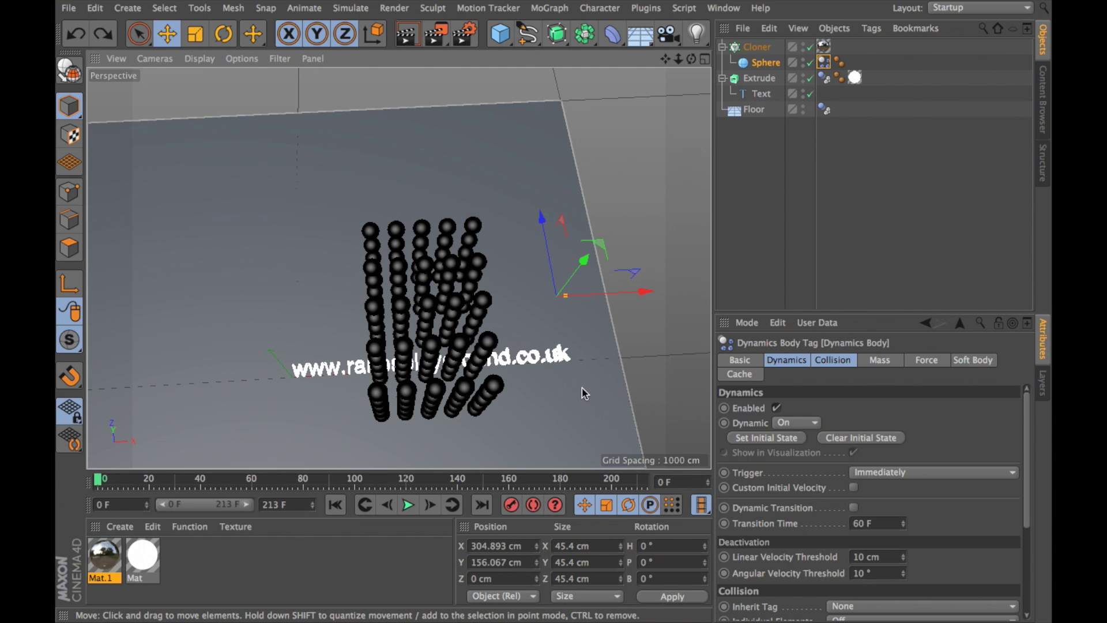
{"action": "left_click_drag", "start_coordinate": [577, 392], "coordinate": [584, 310], "text": "alt"}
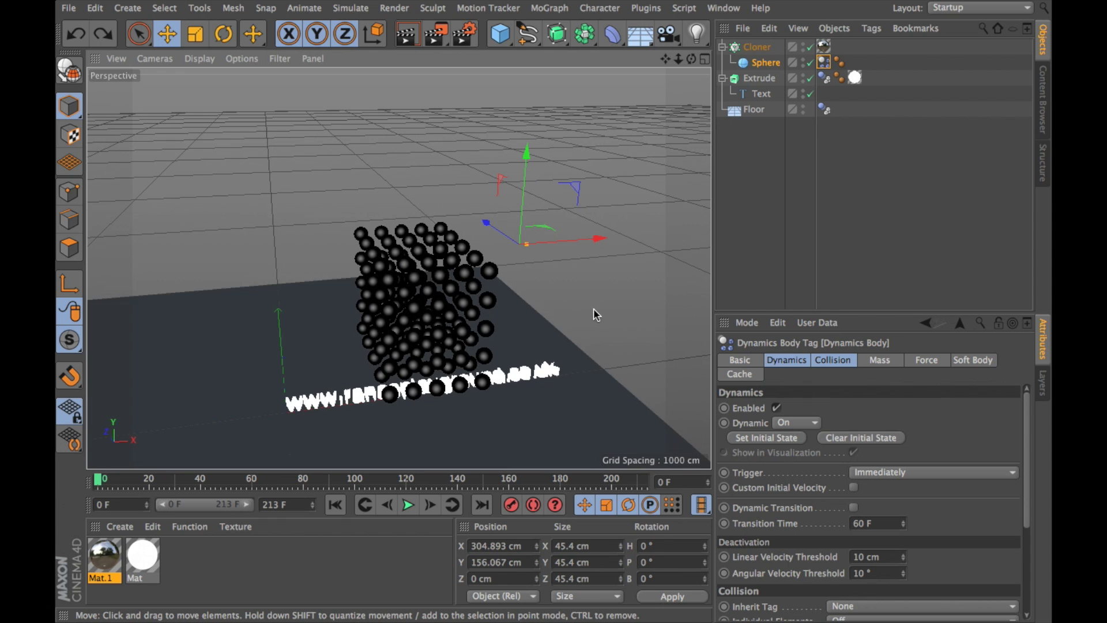
- Rotate the Cloner on its heading and replay the simulation, stopping at frame 207
{"action": "left_click", "coordinate": [427, 363]}
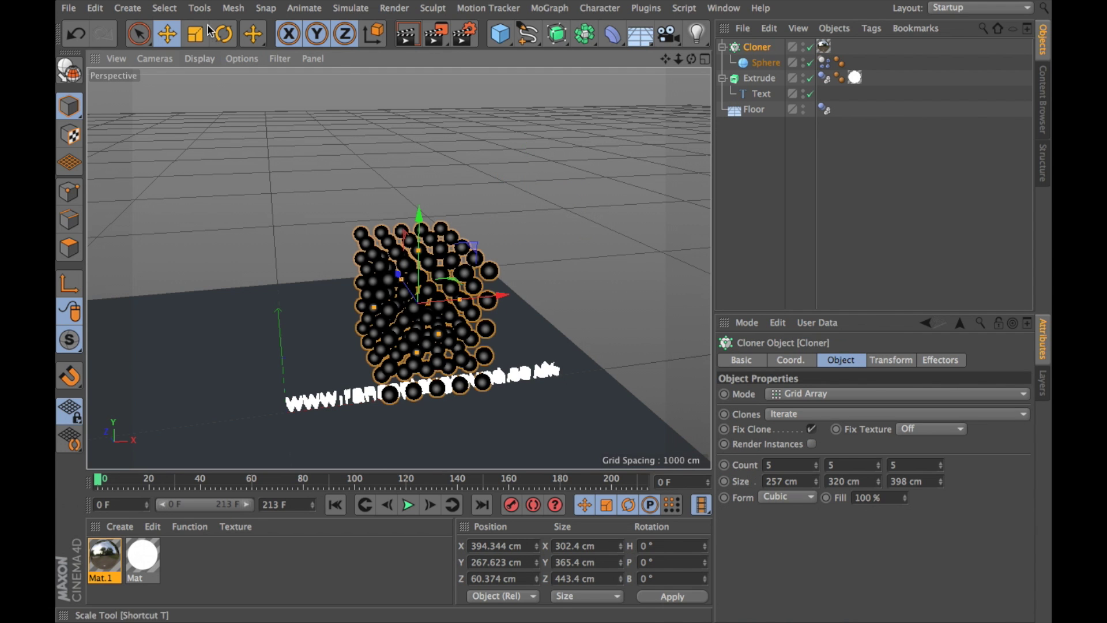
{"action": "left_click", "coordinate": [223, 33]}
{"action": "left_click_drag", "start_coordinate": [406, 327], "coordinate": [425, 331]}
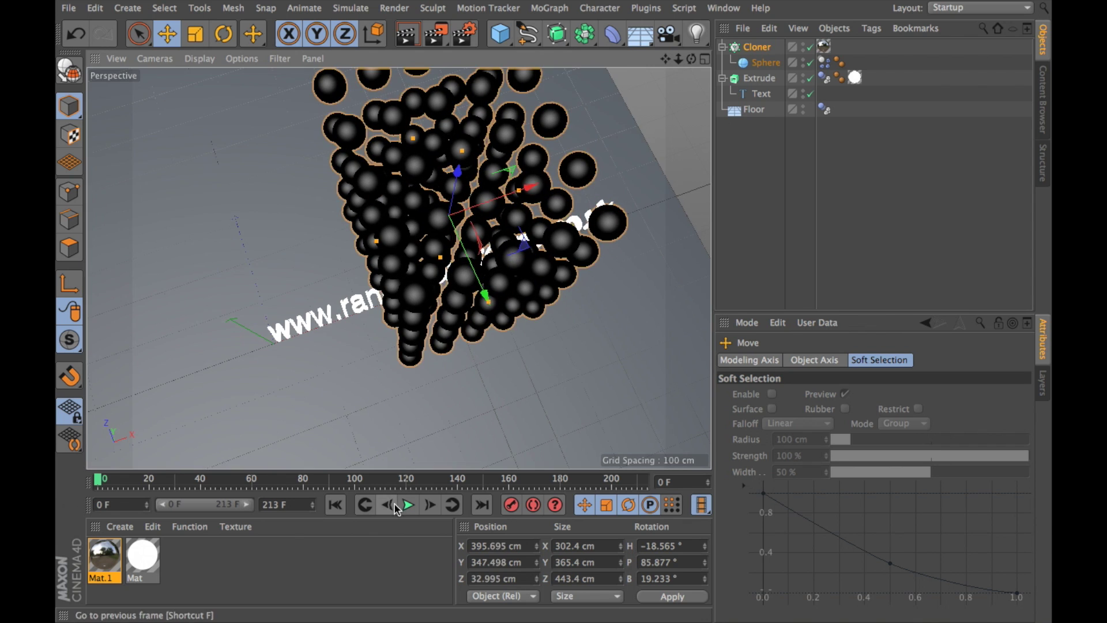
{"action": "left_click", "coordinate": [407, 504]}
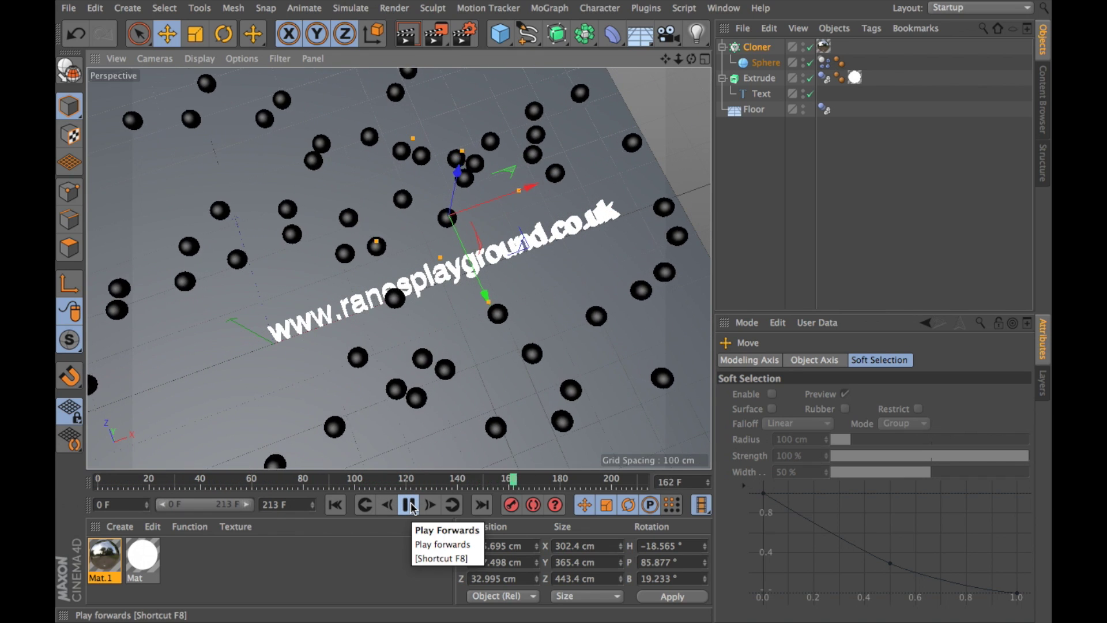
{"action": "left_click", "coordinate": [410, 505]}
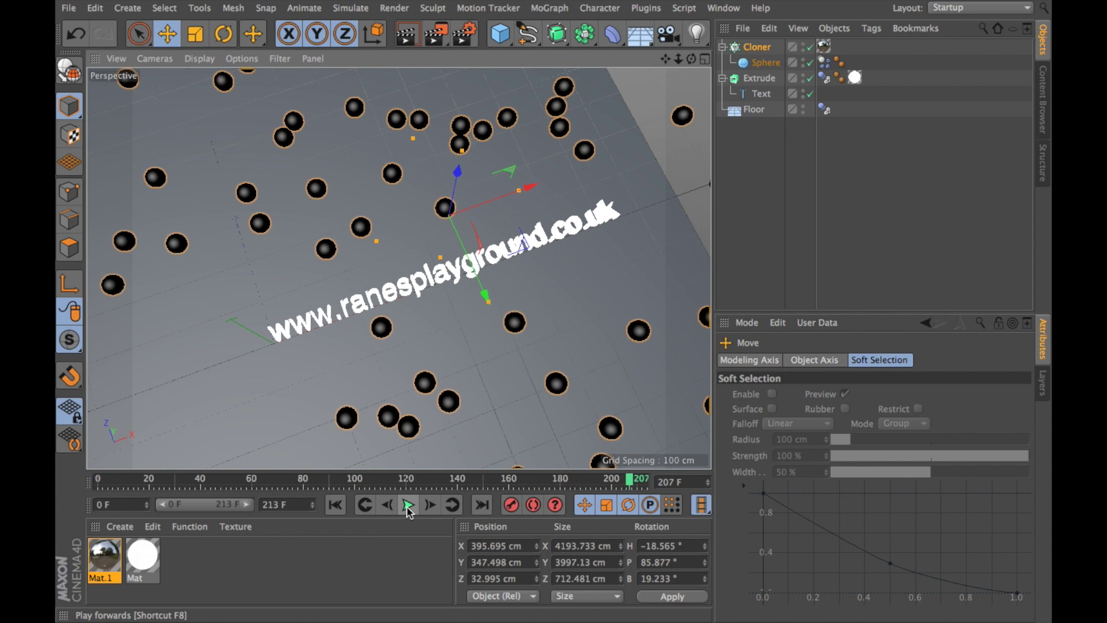
{"action": "left_click_drag", "start_coordinate": [473, 377], "coordinate": [434, 334], "text": "alt"}
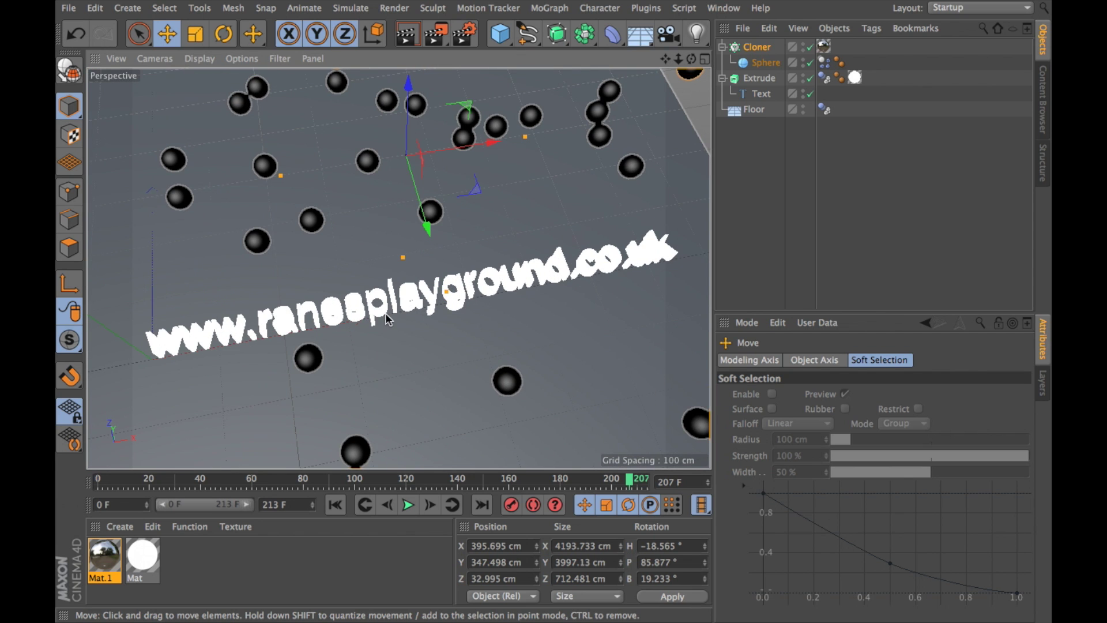
{"action": "scroll", "coordinate": [330, 285], "scroll_direction": "down", "scroll_amount": 5}
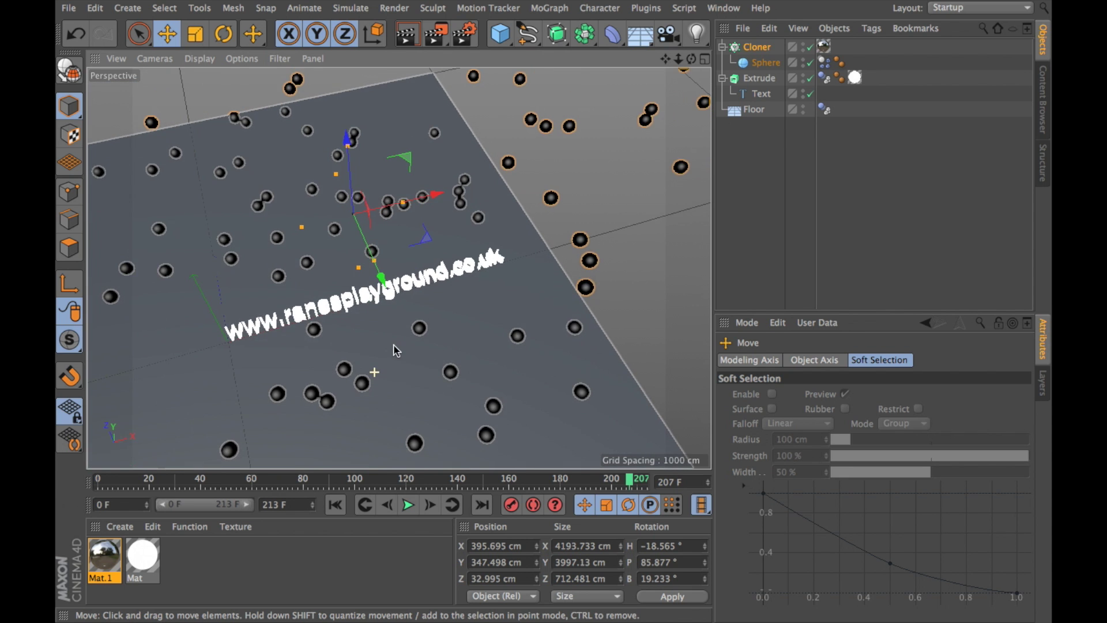
{"action": "scroll", "coordinate": [415, 346], "scroll_direction": "up", "scroll_amount": 5}
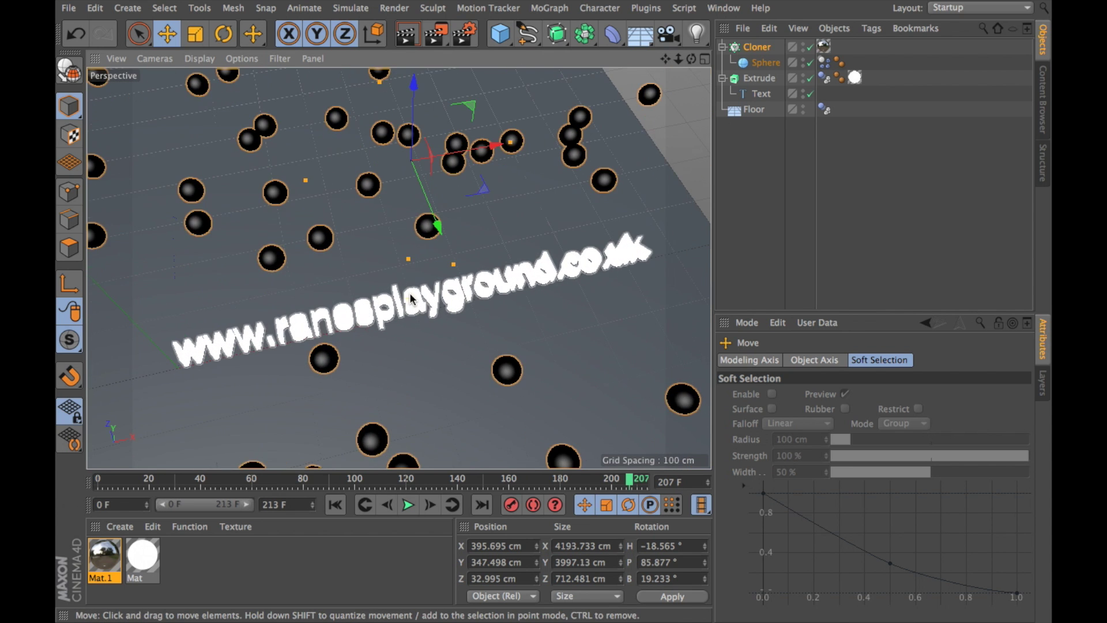
{"action": "scroll", "coordinate": [421, 343], "scroll_direction": "up", "scroll_amount": 1}
{"action": "left_click", "coordinate": [407, 34]}
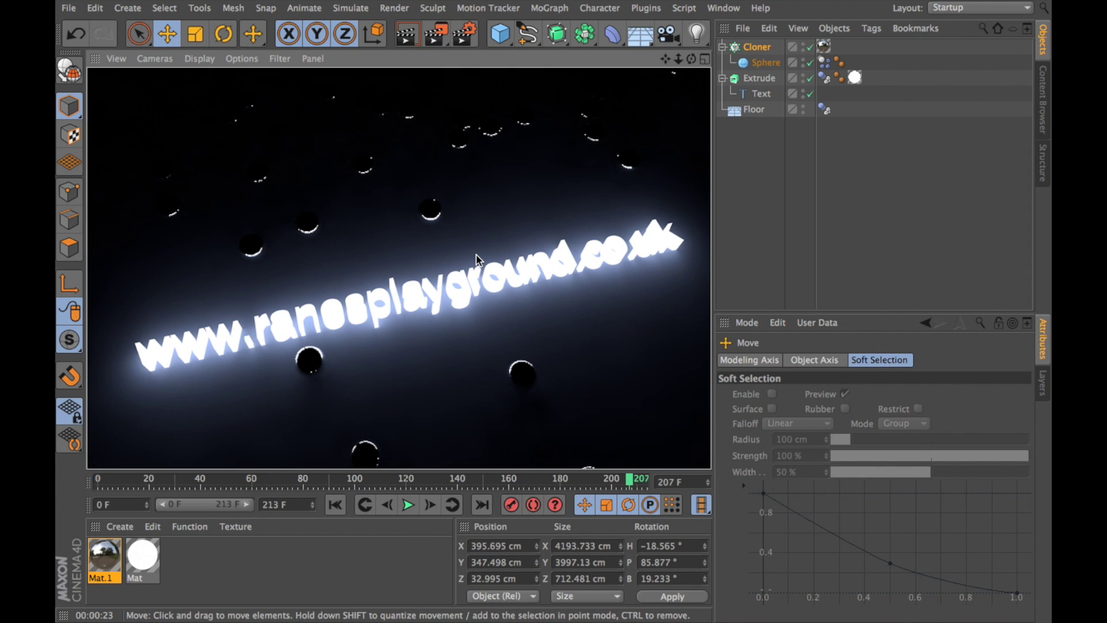
{"action": "left_click", "coordinate": [459, 230]}
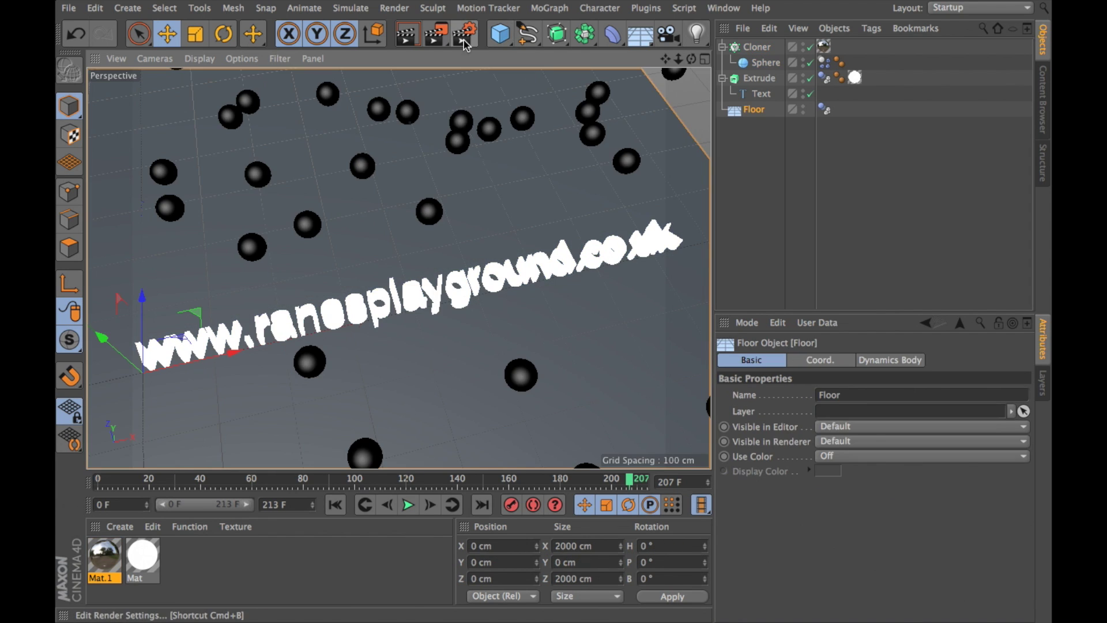
- In Render Settings Output, set Width to 1280 and Height to 720 pixels
{"action": "left_click", "coordinate": [465, 41]}
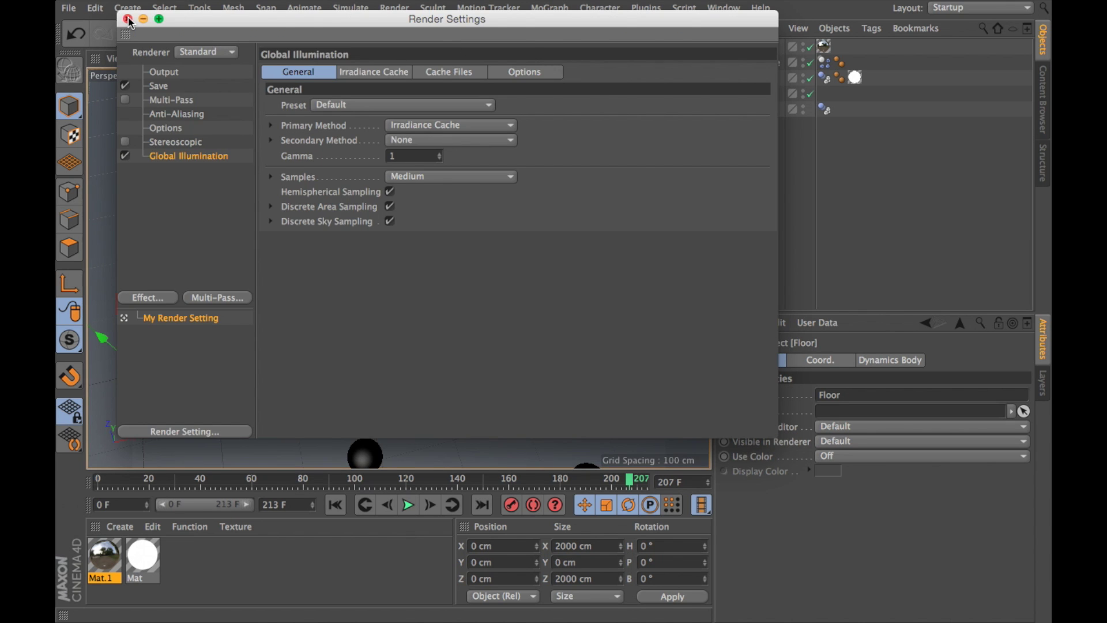
{"action": "left_click", "coordinate": [128, 20]}
{"action": "left_click", "coordinate": [465, 40]}
{"action": "left_click", "coordinate": [162, 71]}
{"action": "double_click", "coordinate": [373, 85]}
{"action": "type", "text": "1280"}
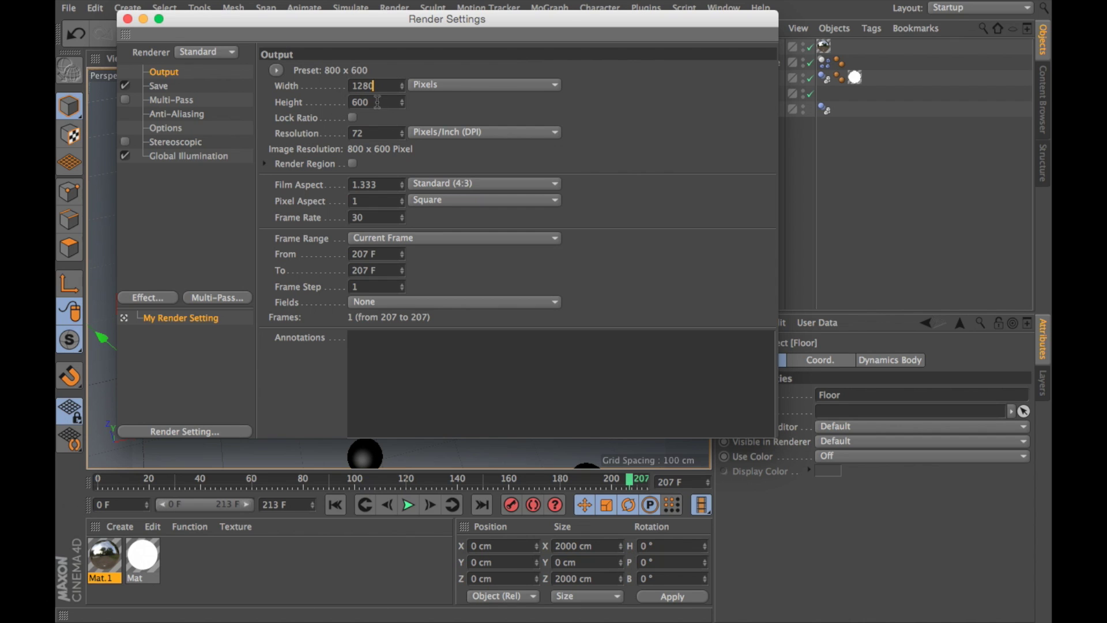
{"action": "key", "text": "Tab"}
{"action": "type", "text": "7"}
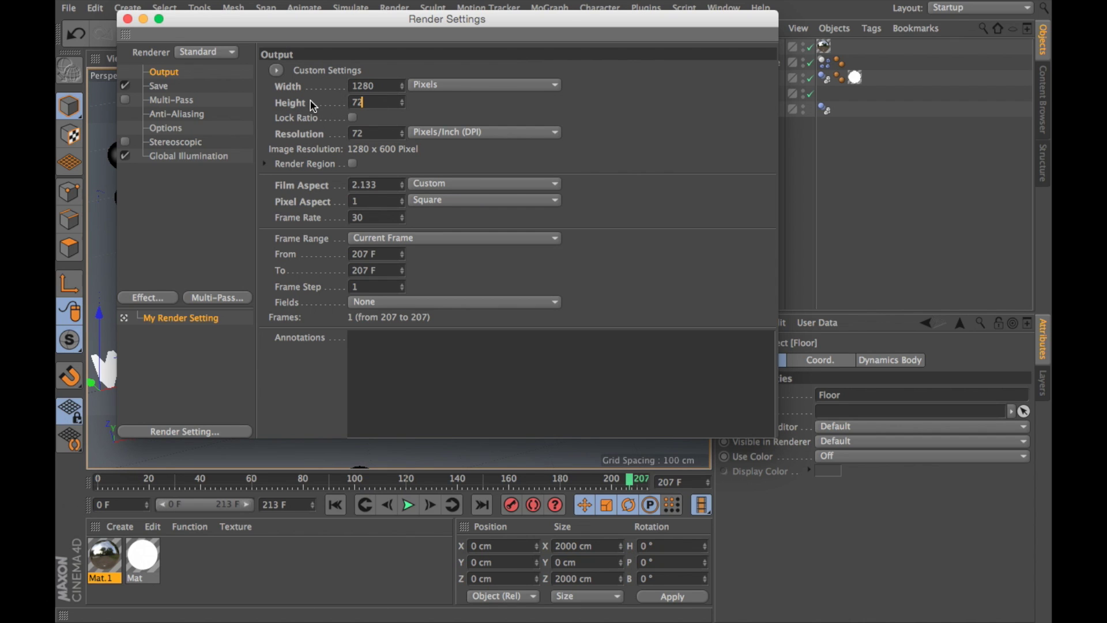
{"action": "key", "text": "Return"}
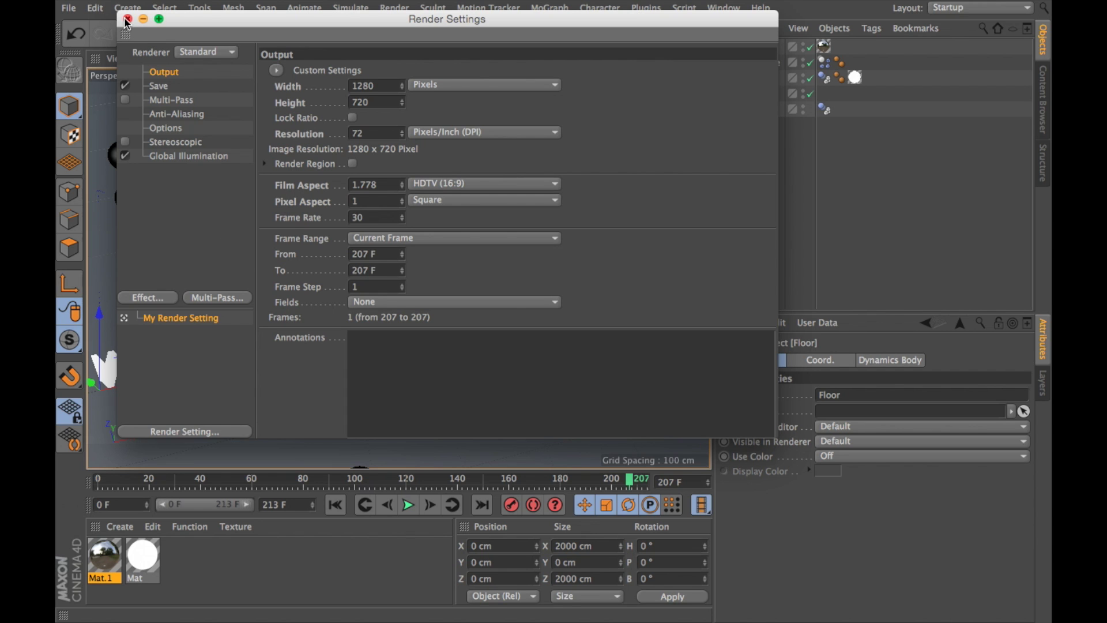
{"action": "left_click", "coordinate": [178, 156]}
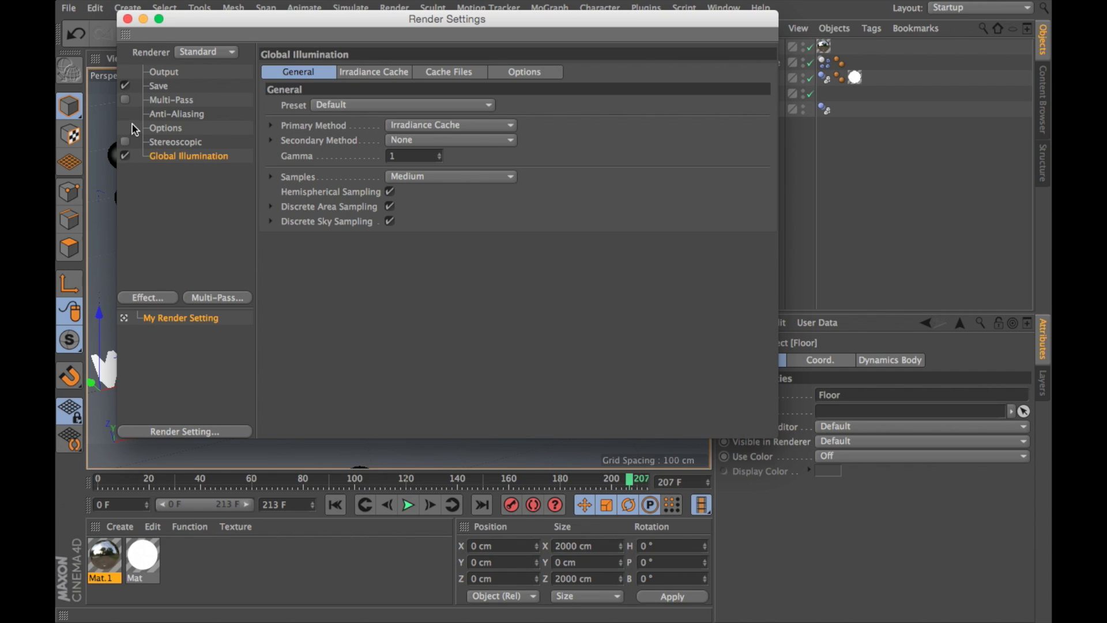
{"action": "left_click", "coordinate": [128, 19]}
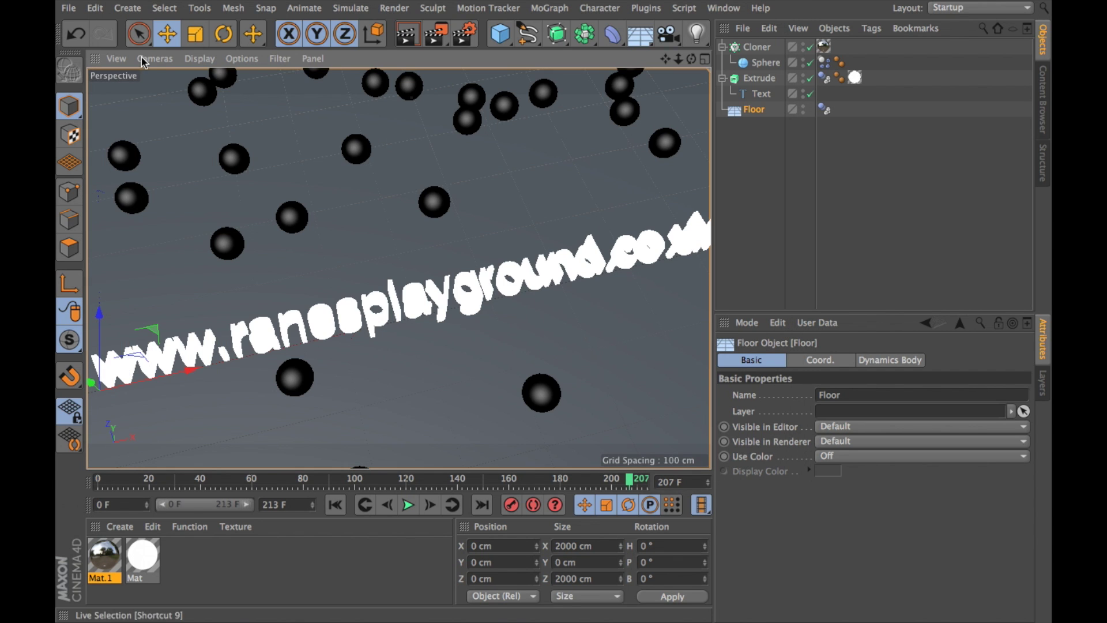
- Render the scene to the Picture Viewer and zoom the image to fit
{"action": "left_click", "coordinate": [447, 39]}
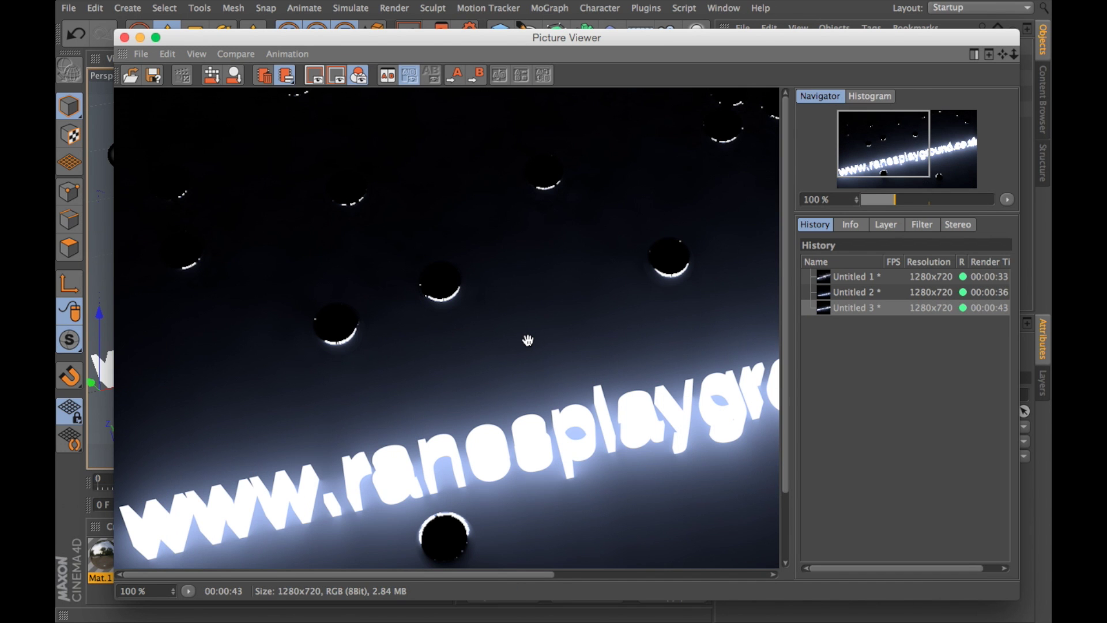
{"action": "scroll", "coordinate": [527, 340], "scroll_direction": "down", "scroll_amount": 10}
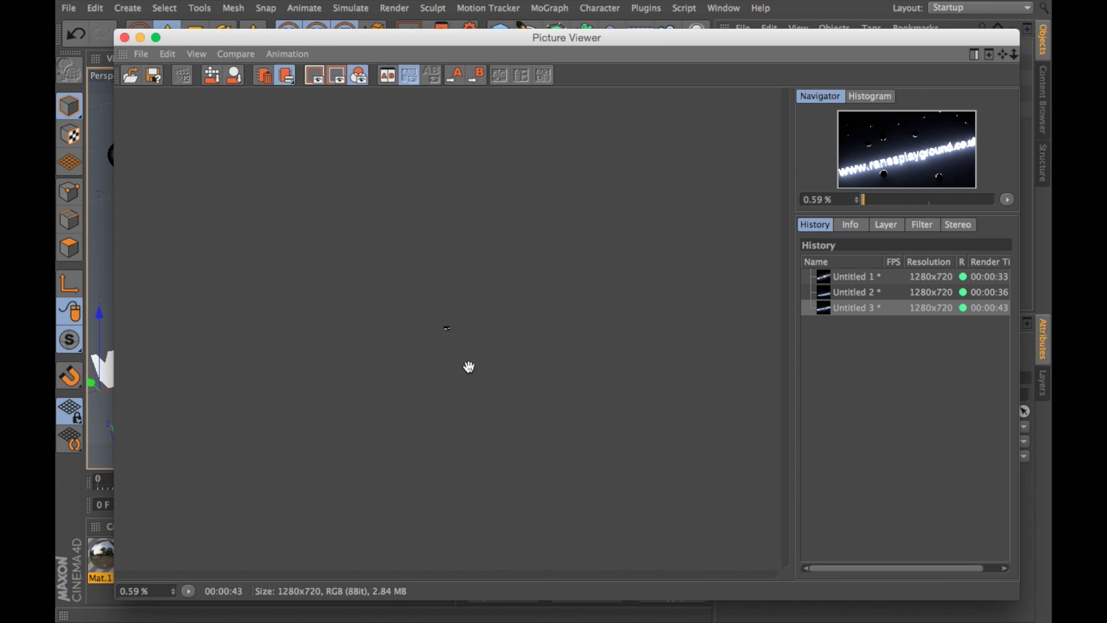
{"action": "scroll", "coordinate": [438, 363], "scroll_direction": "up", "scroll_amount": 2}
{"action": "scroll", "coordinate": [443, 355], "scroll_direction": "up", "scroll_amount": 10}
{"action": "scroll", "coordinate": [443, 355], "scroll_direction": "down", "scroll_amount": 8}
{"action": "scroll", "coordinate": [442, 355], "scroll_direction": "up", "scroll_amount": 4}
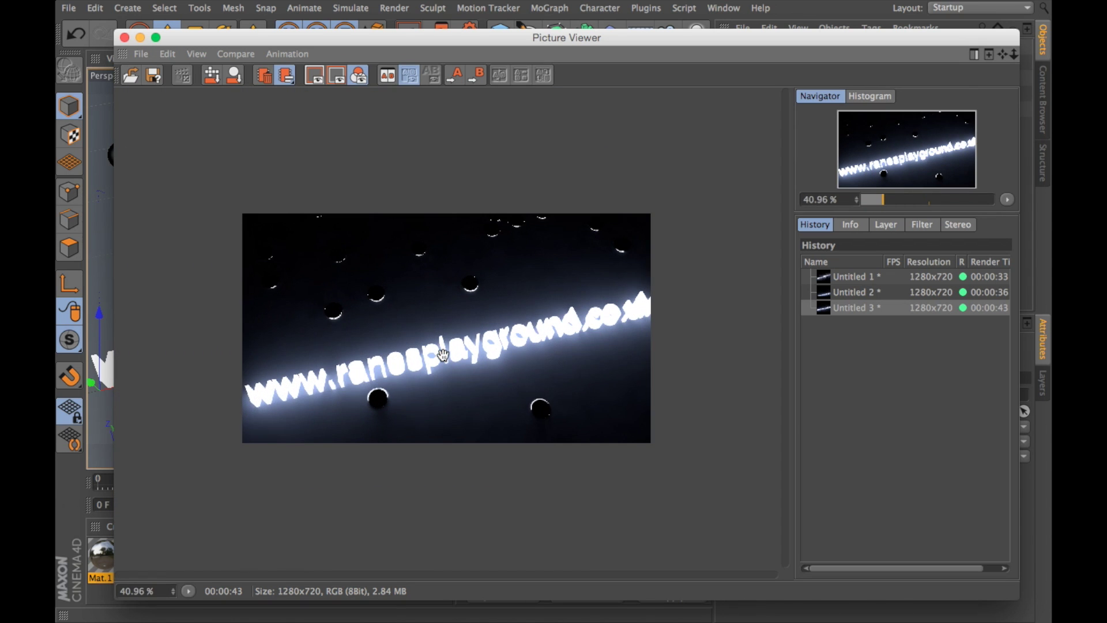
{"action": "scroll", "coordinate": [442, 355], "scroll_direction": "up", "scroll_amount": 1}
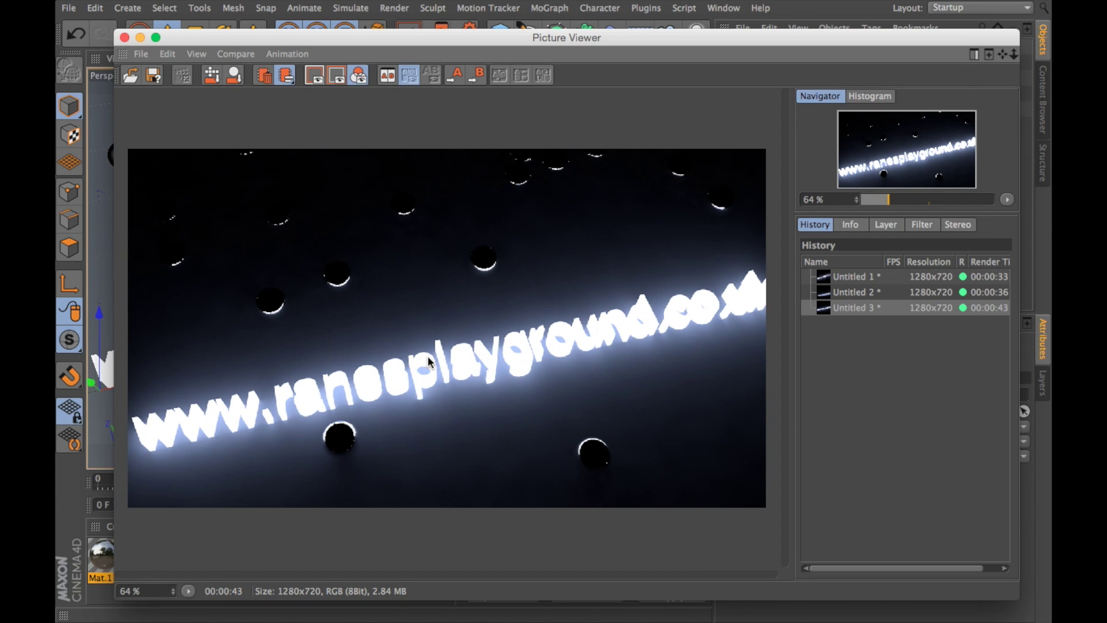
- Open the image save dialog, confirm JPEG as the format, then cancel
{"action": "left_click", "coordinate": [153, 75]}
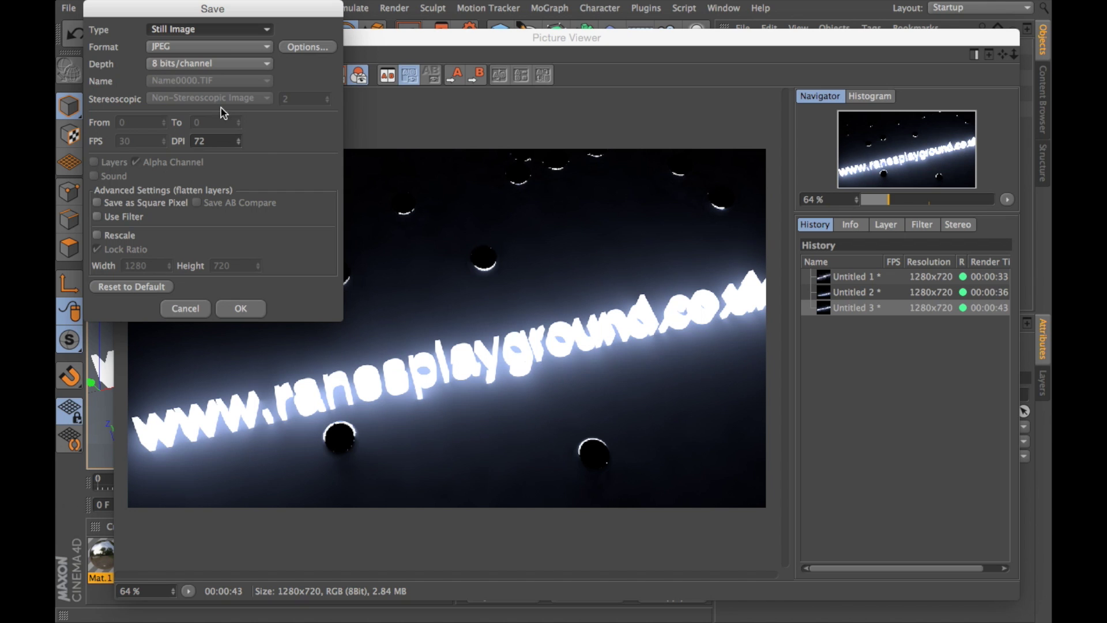
{"action": "left_click", "coordinate": [206, 46]}
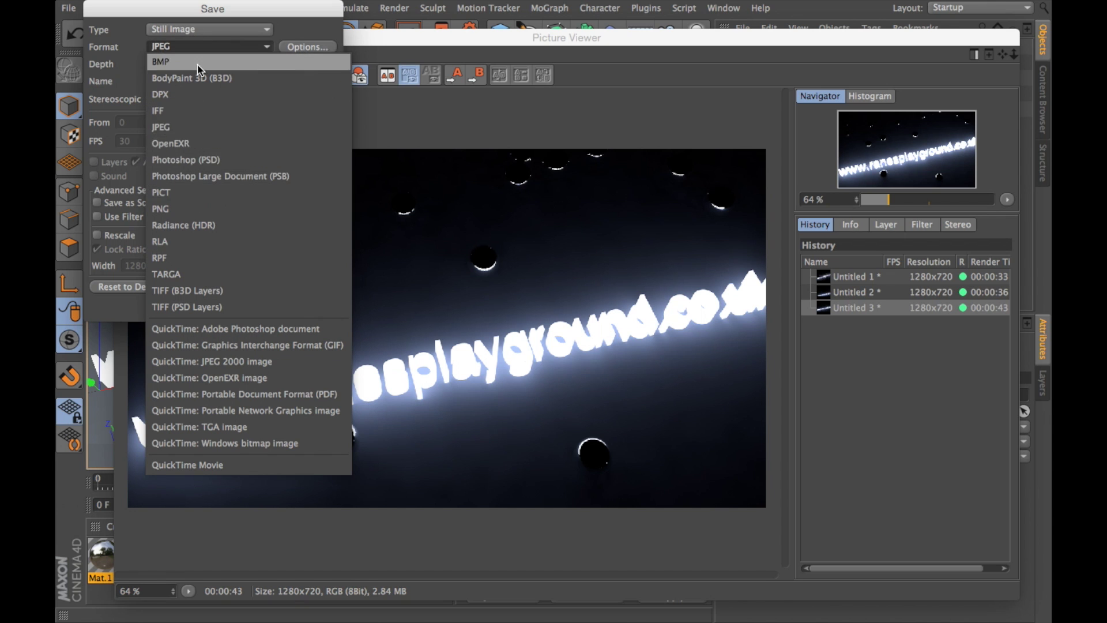
{"action": "left_click", "coordinate": [134, 82]}
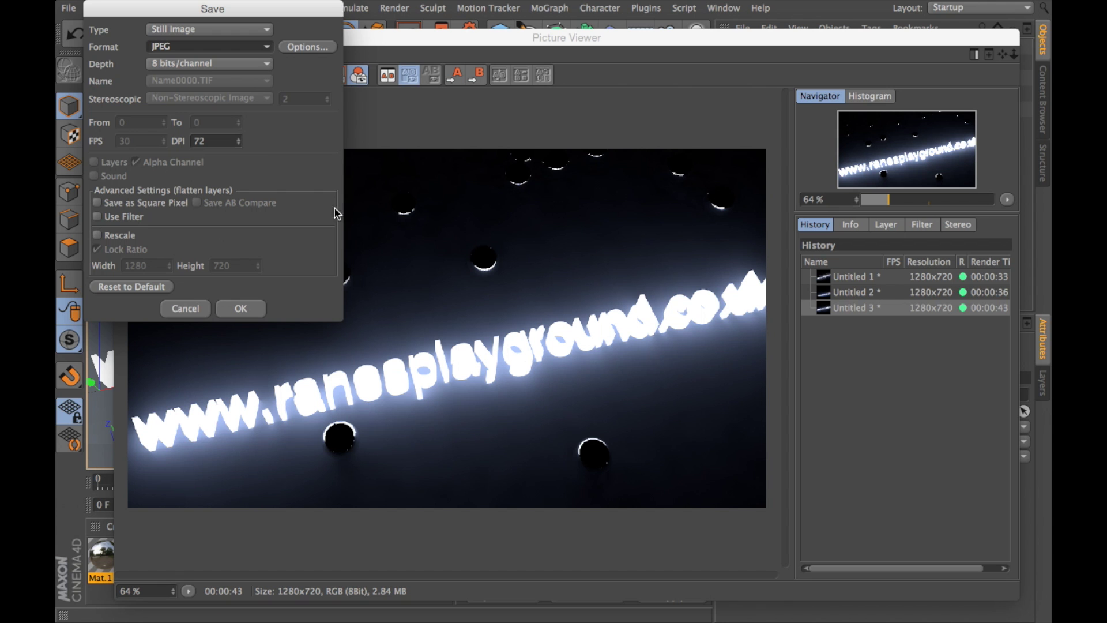
{"action": "left_click", "coordinate": [191, 310]}
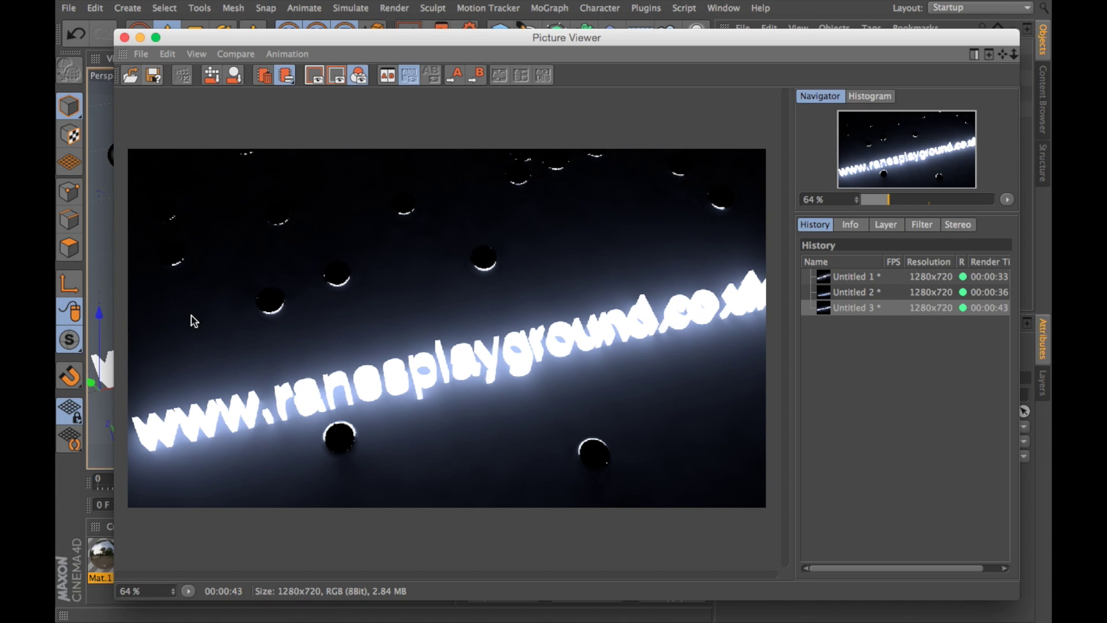
- Close the Picture Viewer, reframe the view on the text, and start a viewport render
{"action": "left_click", "coordinate": [126, 39]}
{"action": "mouse_move", "coordinate": [369, 206]}
{"action": "left_mouse_down", "text": "alt"}
{"action": "mouse_move", "coordinate": [346, 230]}
{"action": "mouse_move", "coordinate": [345, 265]}
{"action": "mouse_move", "coordinate": [365, 279]}
{"action": "mouse_move", "coordinate": [372, 264]}
{"action": "mouse_move", "coordinate": [341, 274]}
{"action": "left_mouse_up", "text": "alt"}
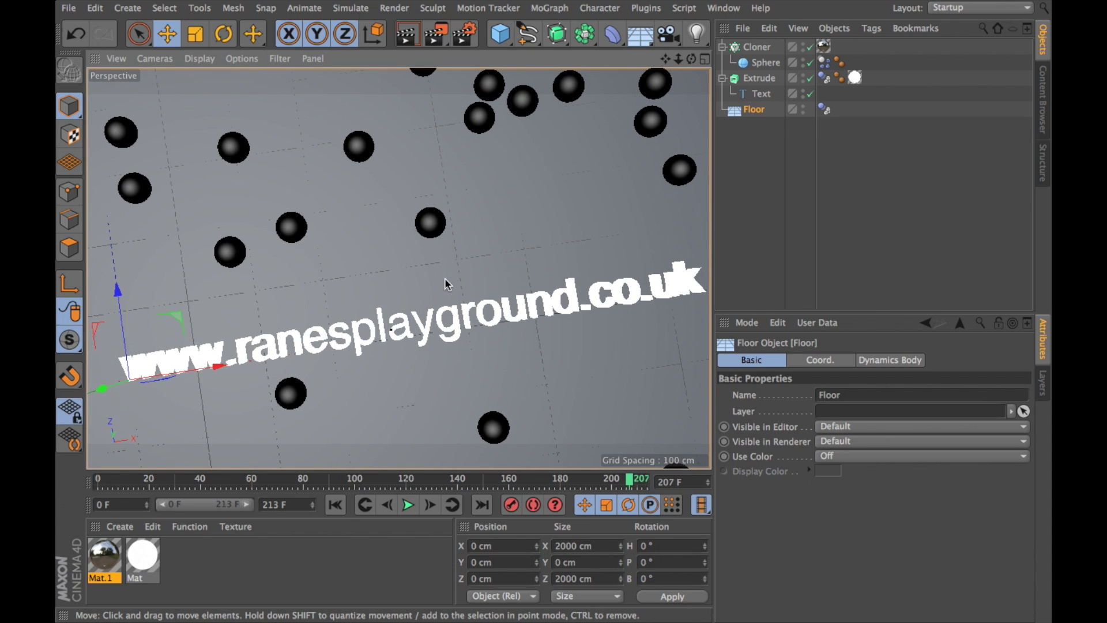
{"action": "middle_click_drag", "start_coordinate": [447, 279], "coordinate": [398, 265], "text": "alt"}
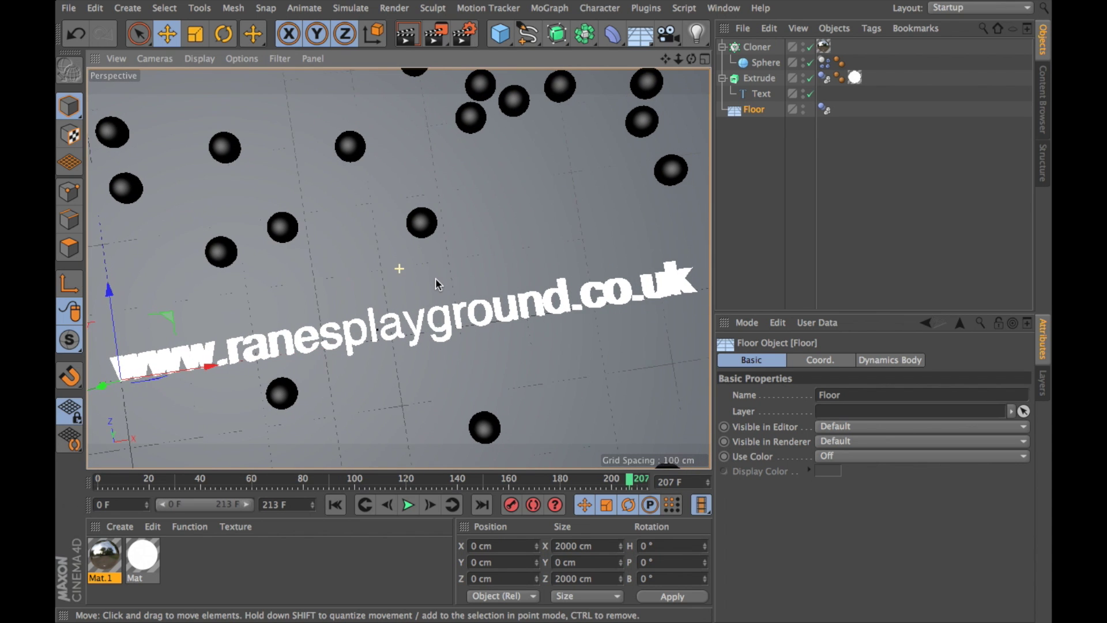
{"action": "left_click", "coordinate": [407, 34]}
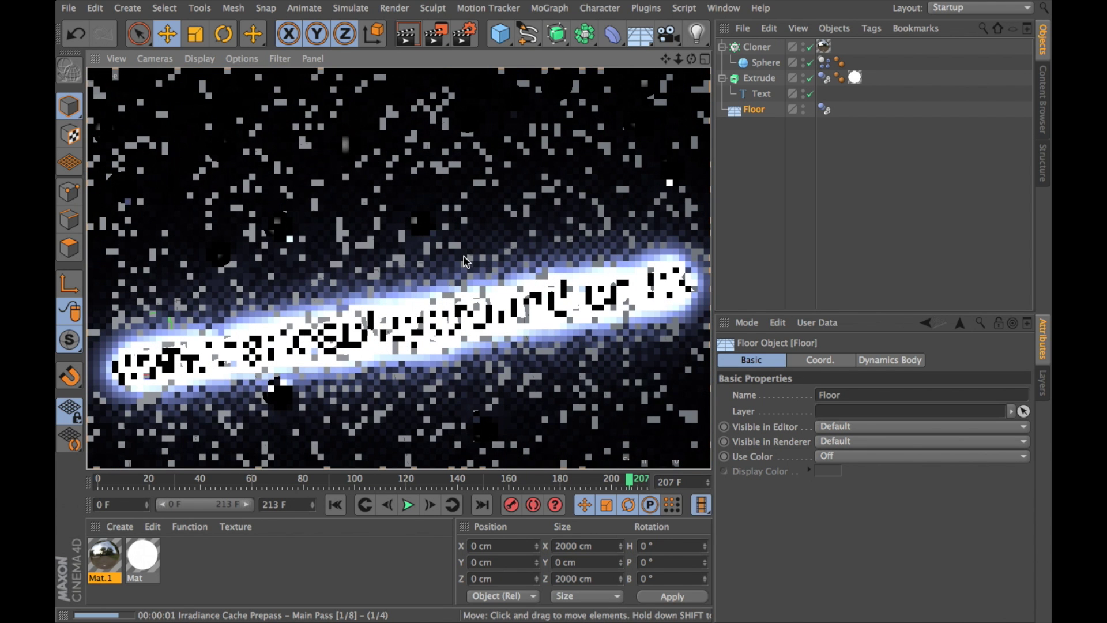